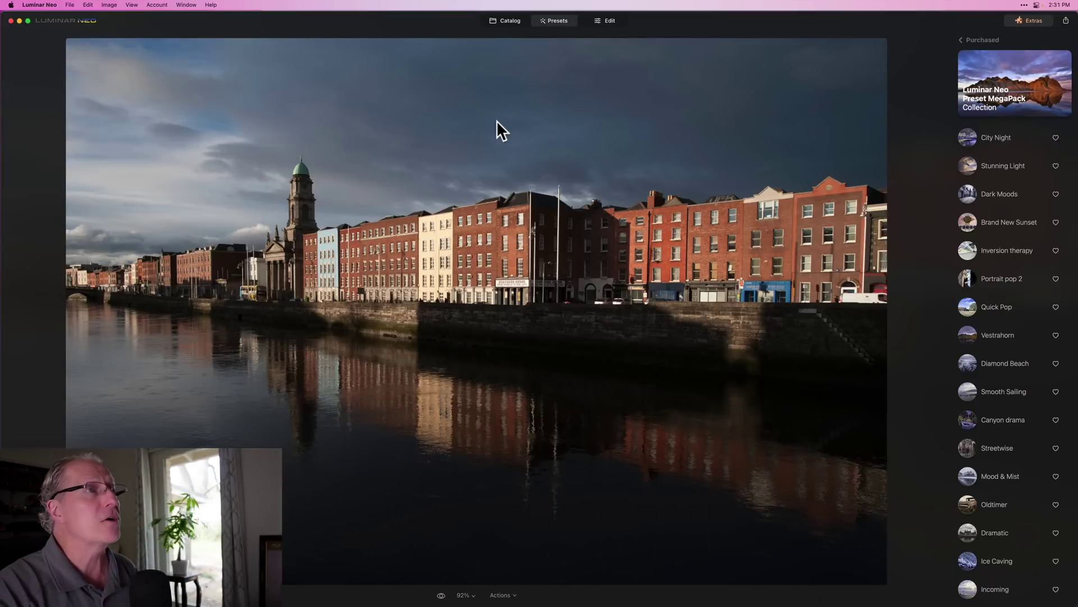
left_click(556, 20)
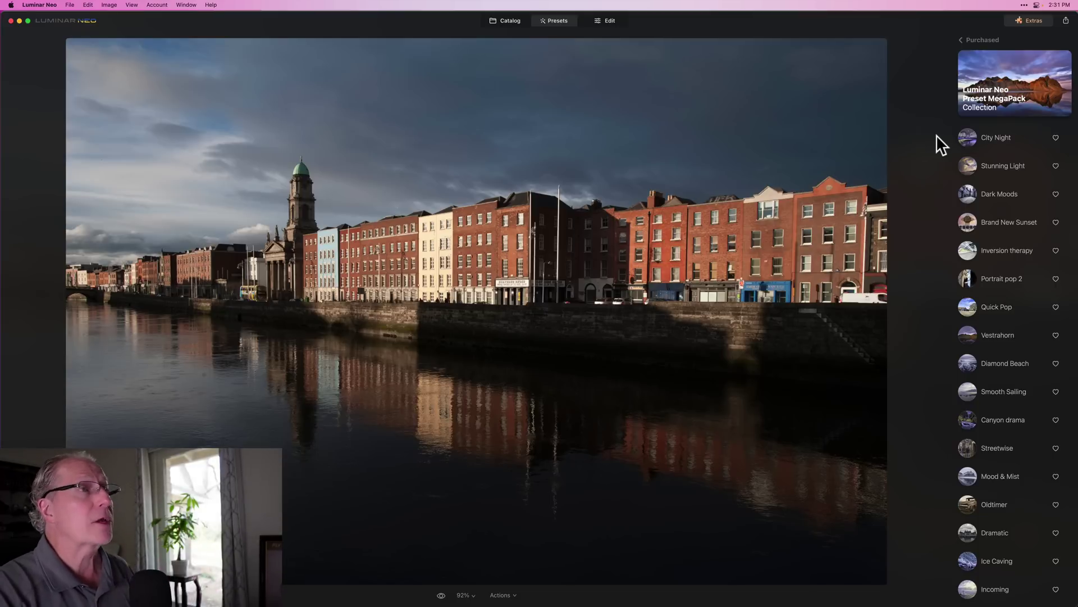
Preview City Night, Stunning Light, Brand New Sunset, Inversion therapy, Portrait pop 2, Overcome and Golden Light.
left_click(981, 129)
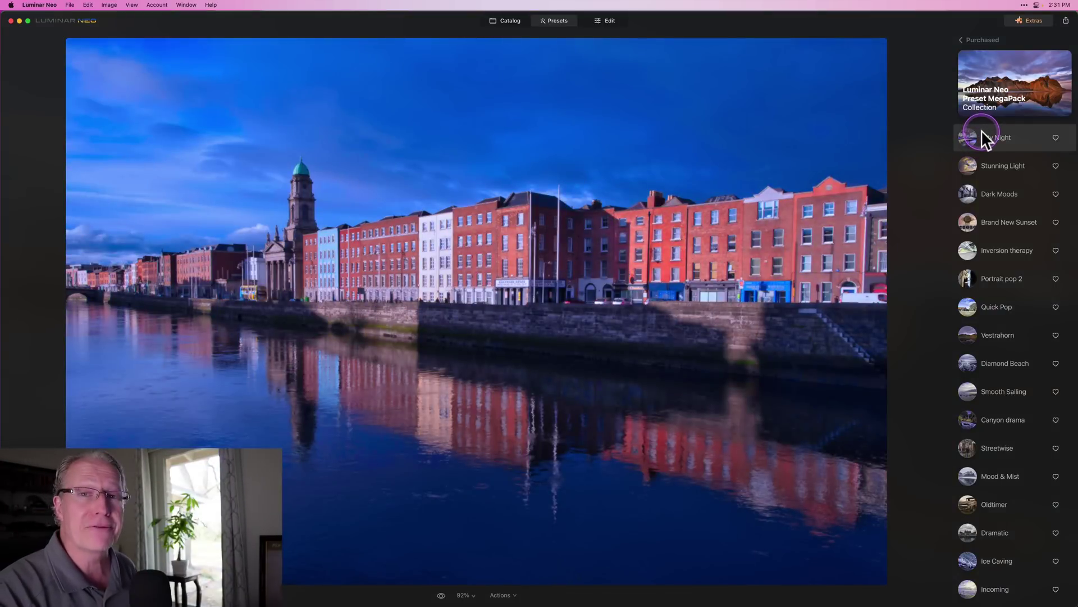
left_click(987, 160)
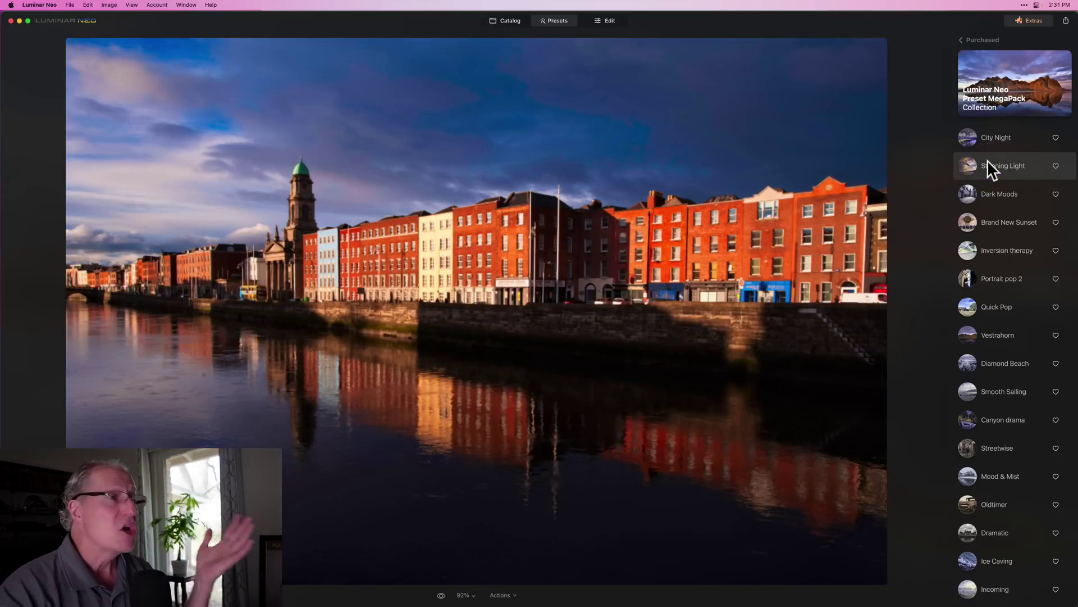
left_click(988, 190)
left_click(990, 211)
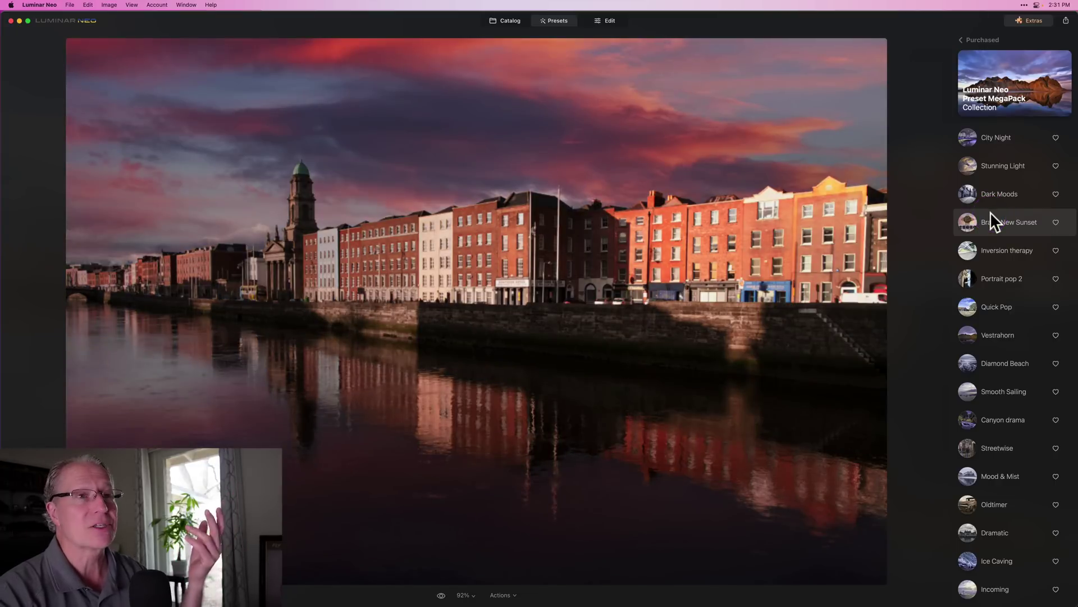
left_click(993, 248)
left_click(994, 271)
scroll(990, 281, "down", 5)
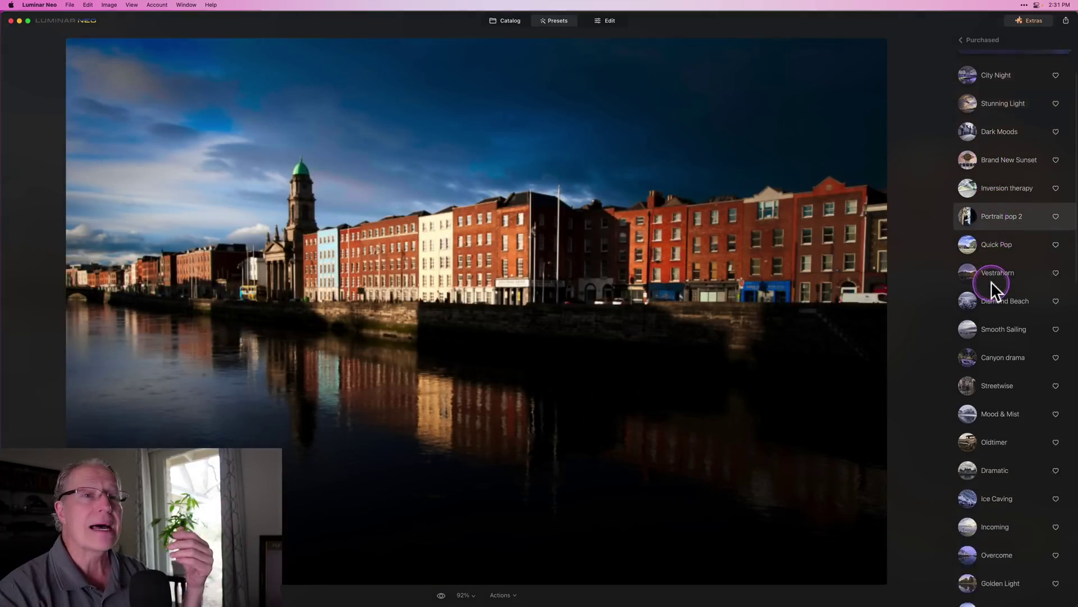
scroll(991, 281, "down", 3)
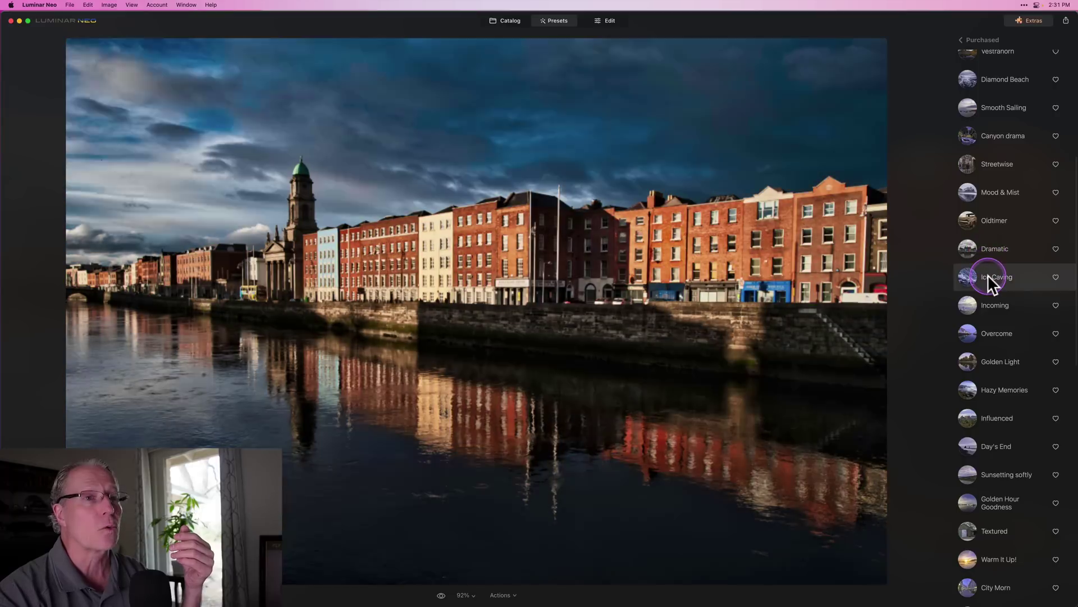
left_click(987, 312)
left_click(989, 336)
left_click(990, 360)
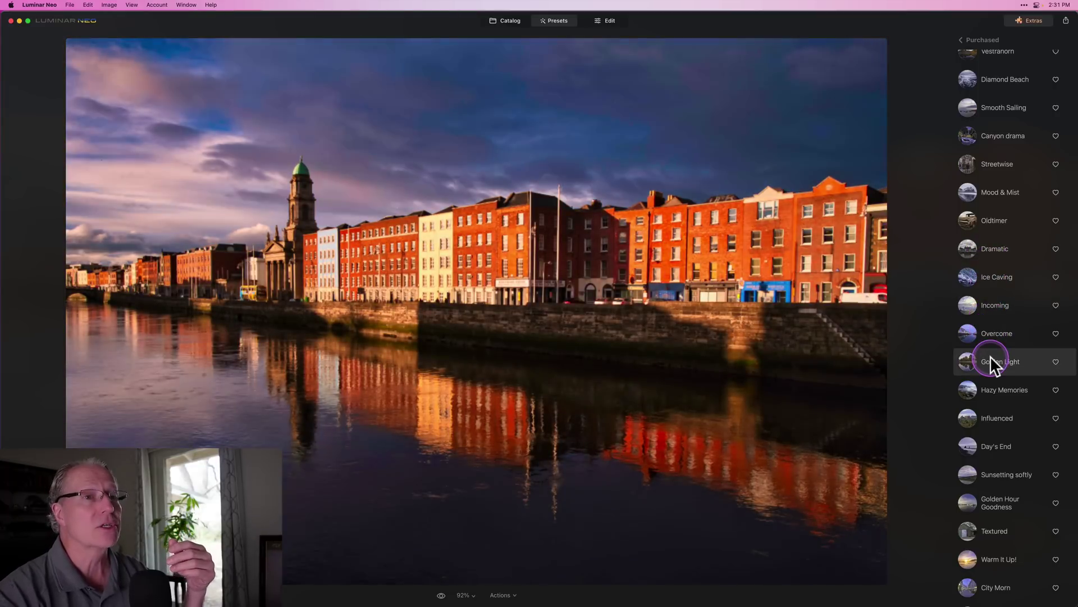
Reapply Golden Light, then try Golden Hour Goodness, Day's End and Sunsetting softly.
scroll(990, 362, "down", 1)
scroll(990, 356, "down", 6)
left_click(993, 176)
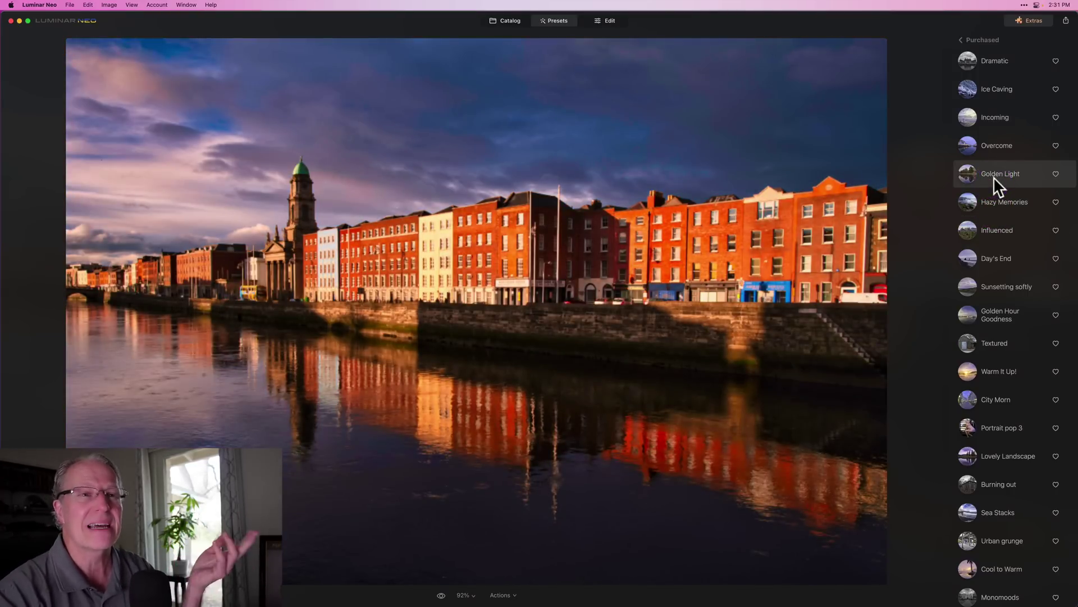
left_click(992, 317)
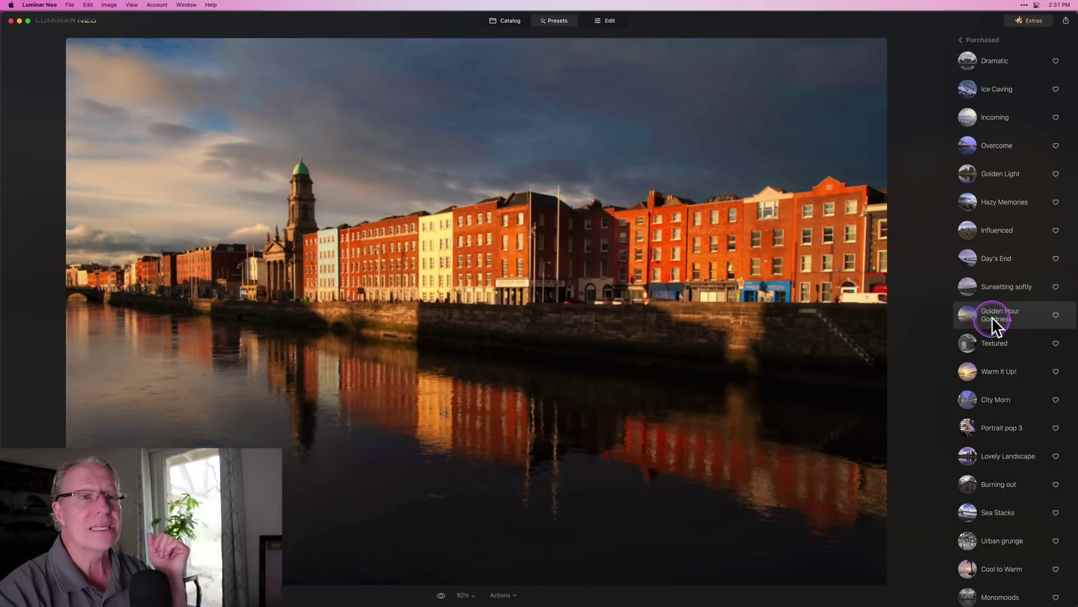
left_click(997, 365)
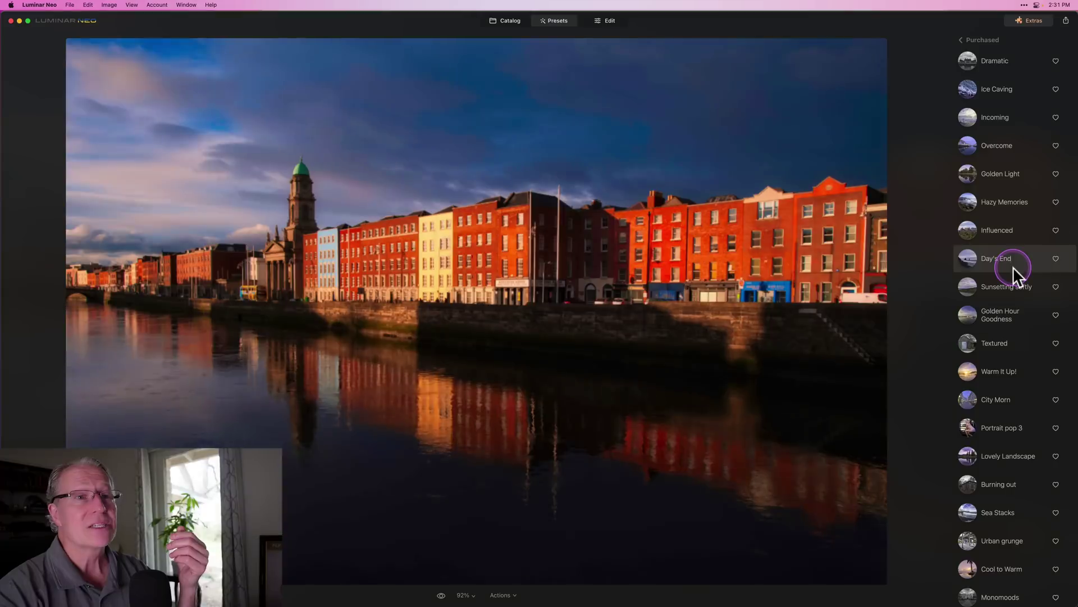
left_click(1011, 286)
Further down, try Cool to Warm, Overwhelm, Portrait pop, Good Views, Sunset Stuff, Monotony, City Night 2, Streetwalk and Start Fresh.
scroll(1011, 286, "down", 5)
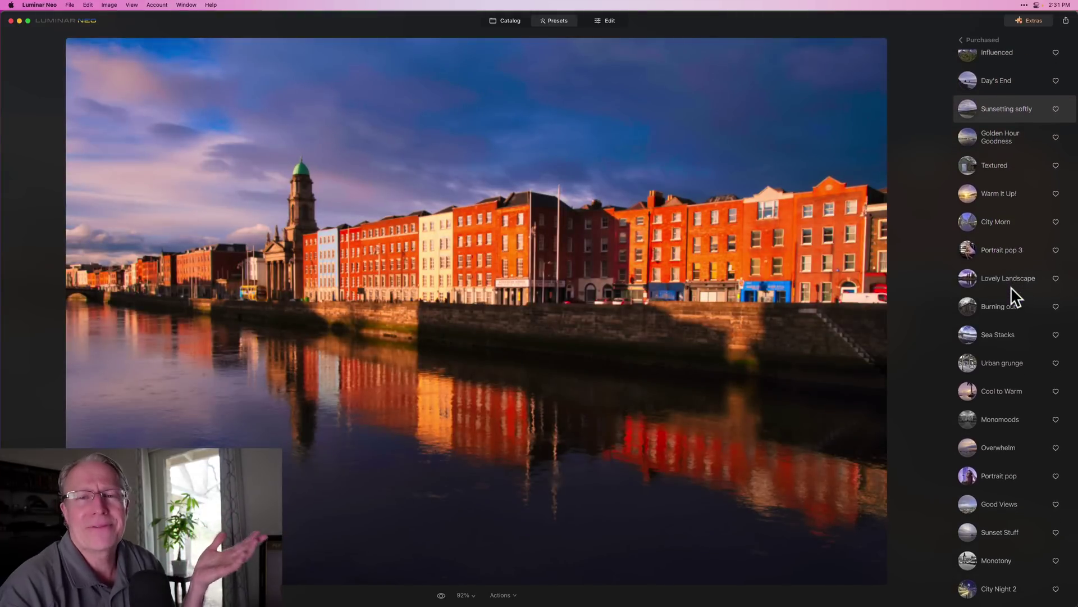
scroll(1011, 286, "down", 2)
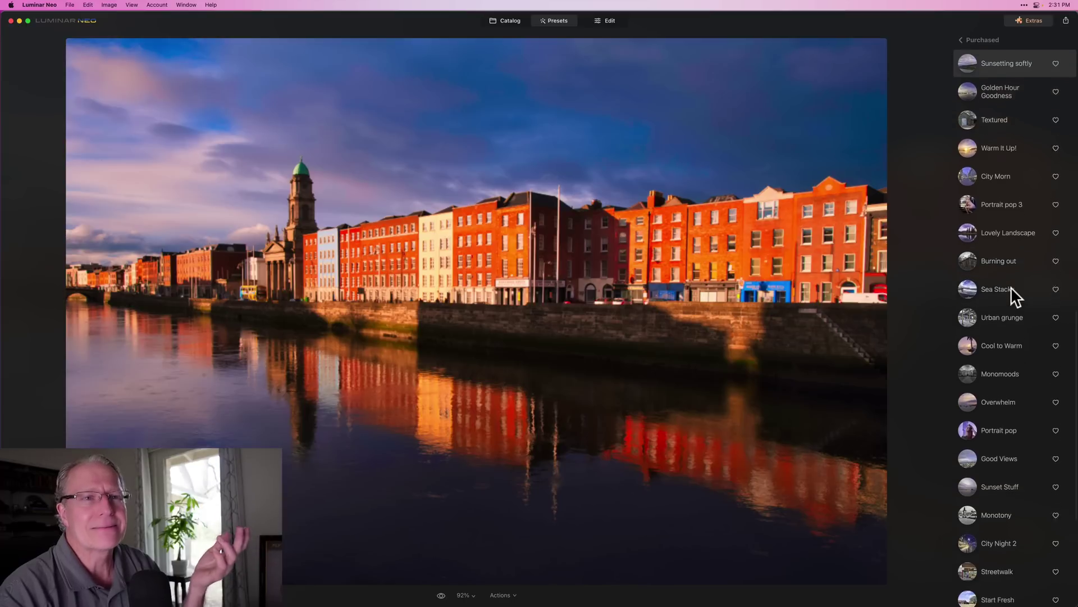
scroll(1011, 286, "down", 4)
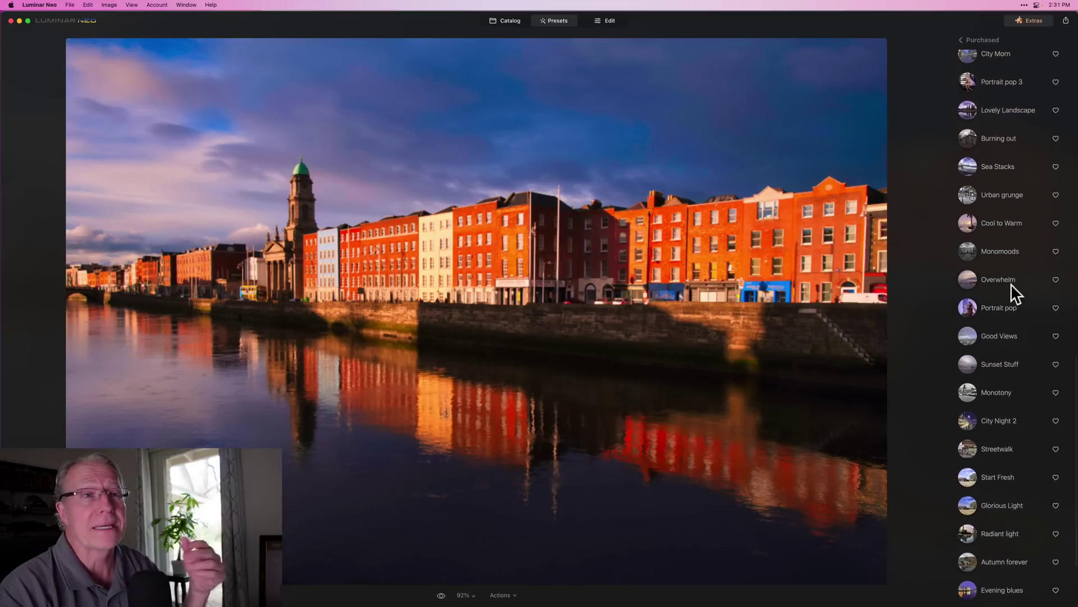
left_click(993, 225)
left_click(991, 276)
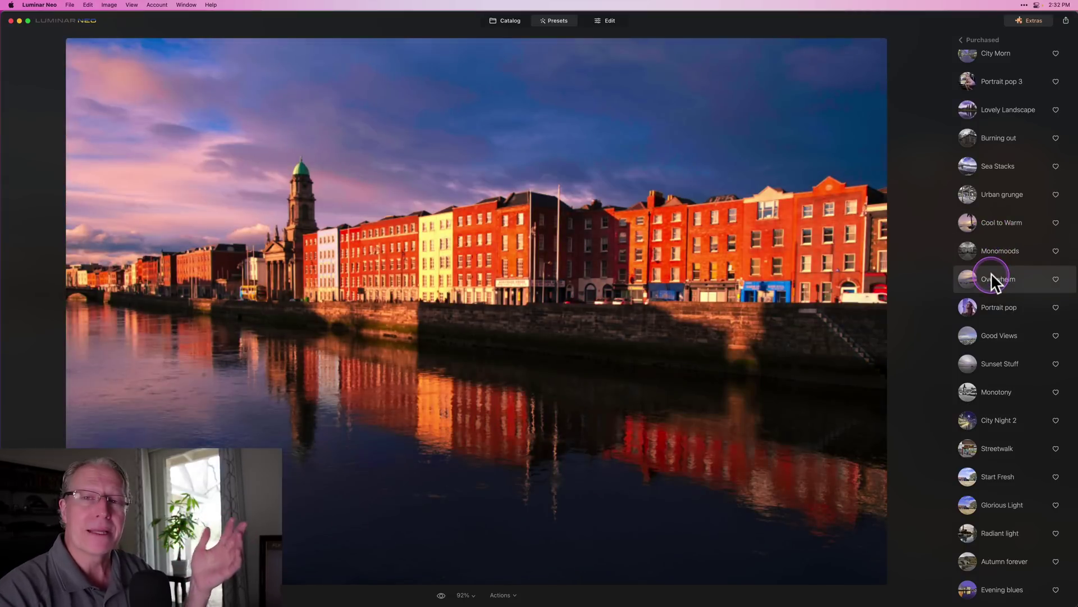
left_click(989, 306)
left_click(984, 340)
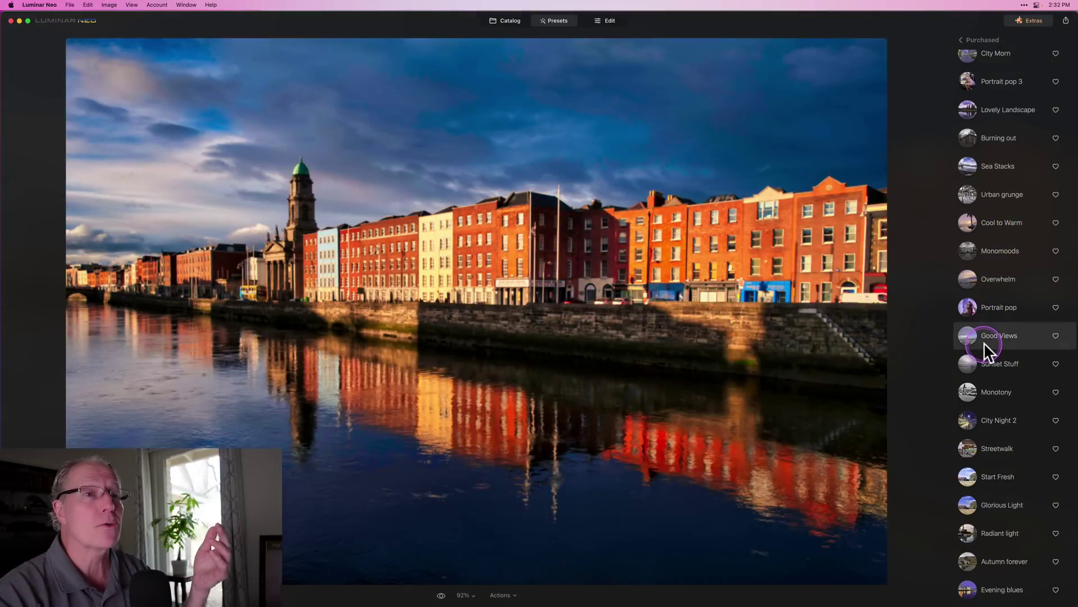
left_click(983, 366)
left_click(991, 395)
left_click(990, 415)
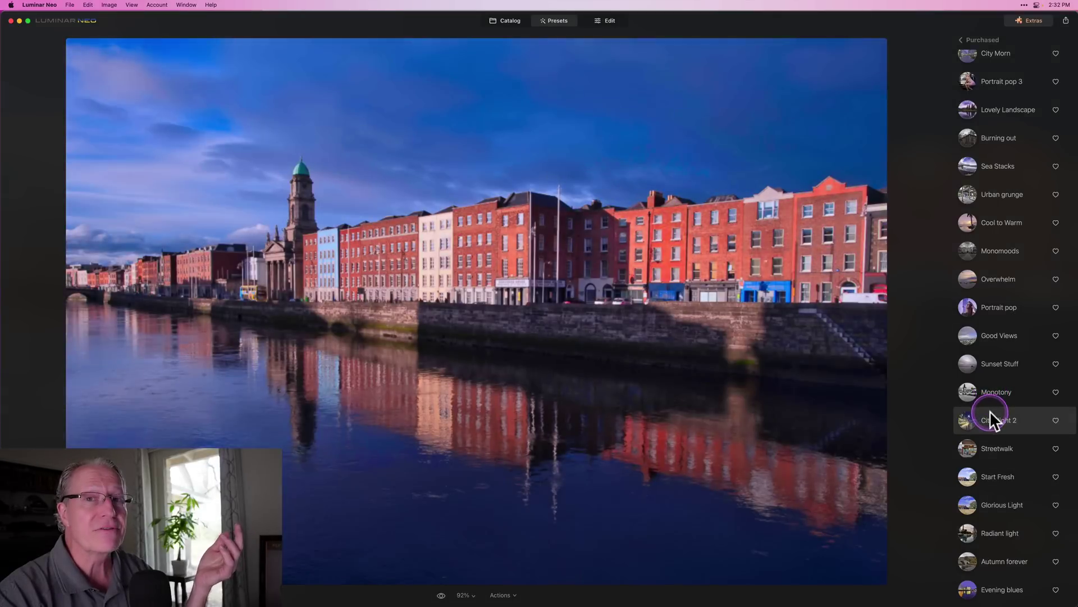
left_click(987, 449)
left_click(986, 467)
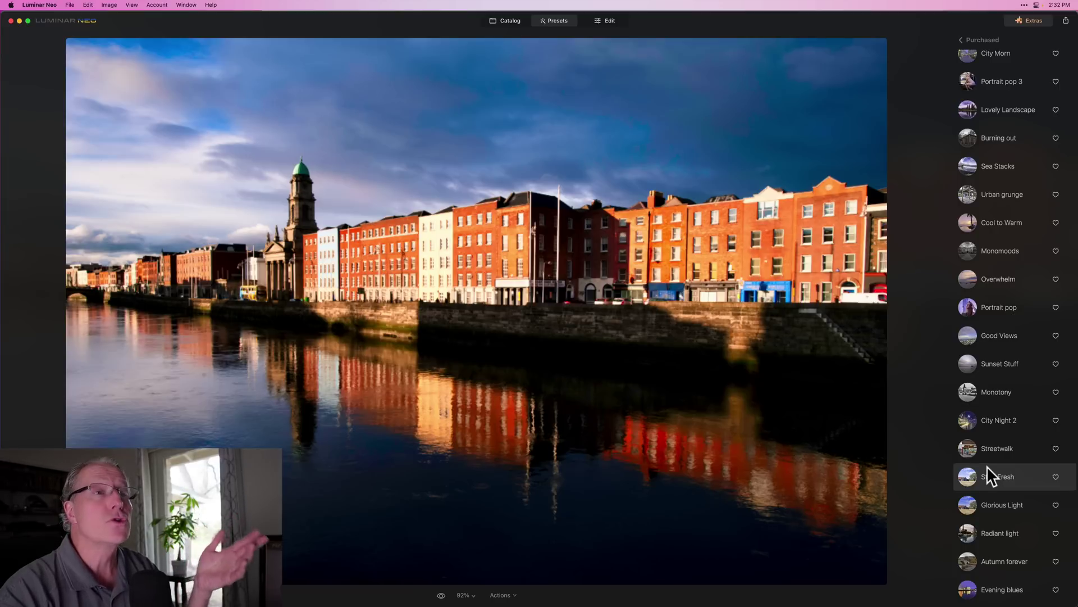
Preview Glorious Light, then settle on the warm Sunset Stuff preset.
scroll(986, 466, "down", 4)
left_click(969, 396)
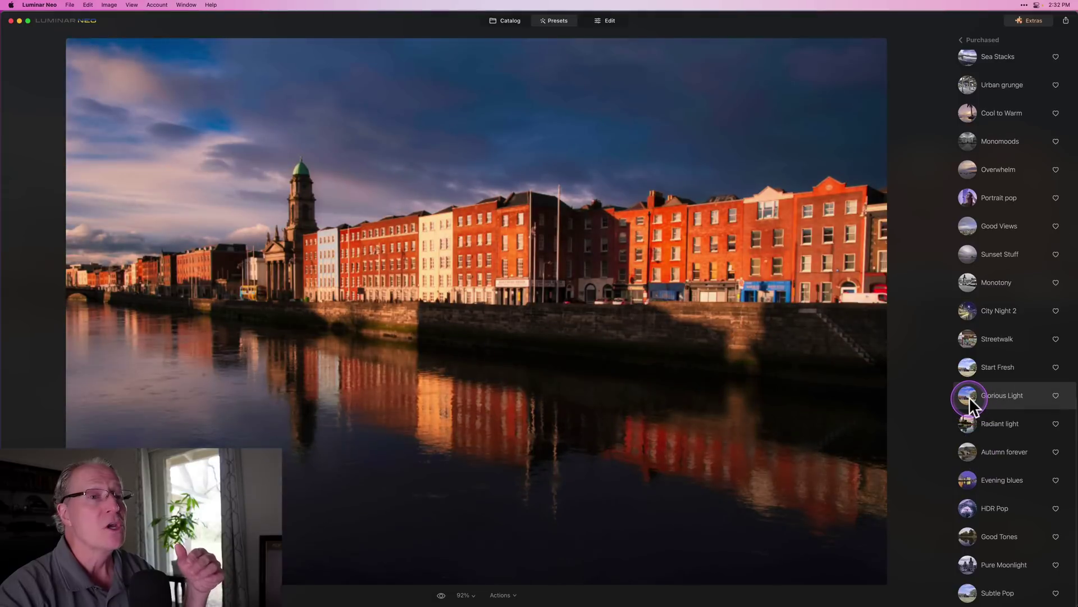
scroll(968, 397, "up", 3)
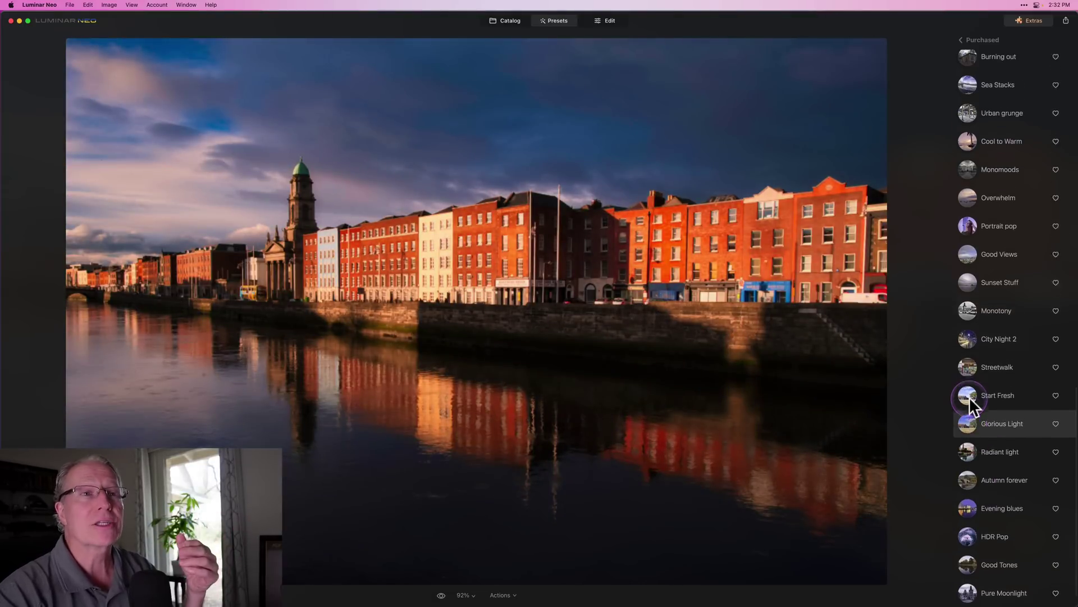
left_click(971, 340)
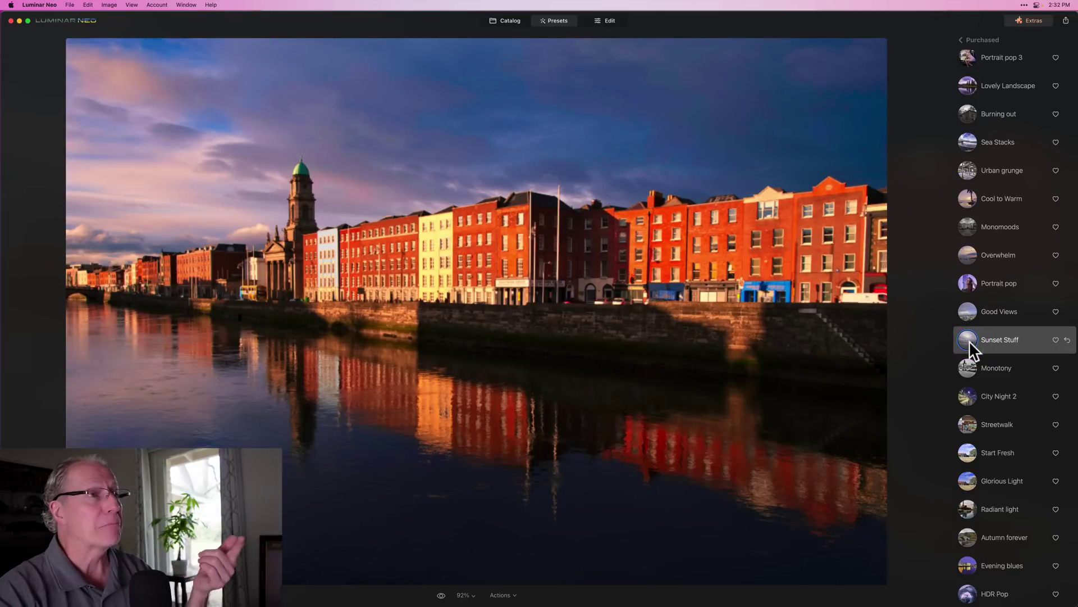
Switch to Edit, review the Sunset Stuff preset's applied adjustments, then return to the Tools list.
left_click(607, 21)
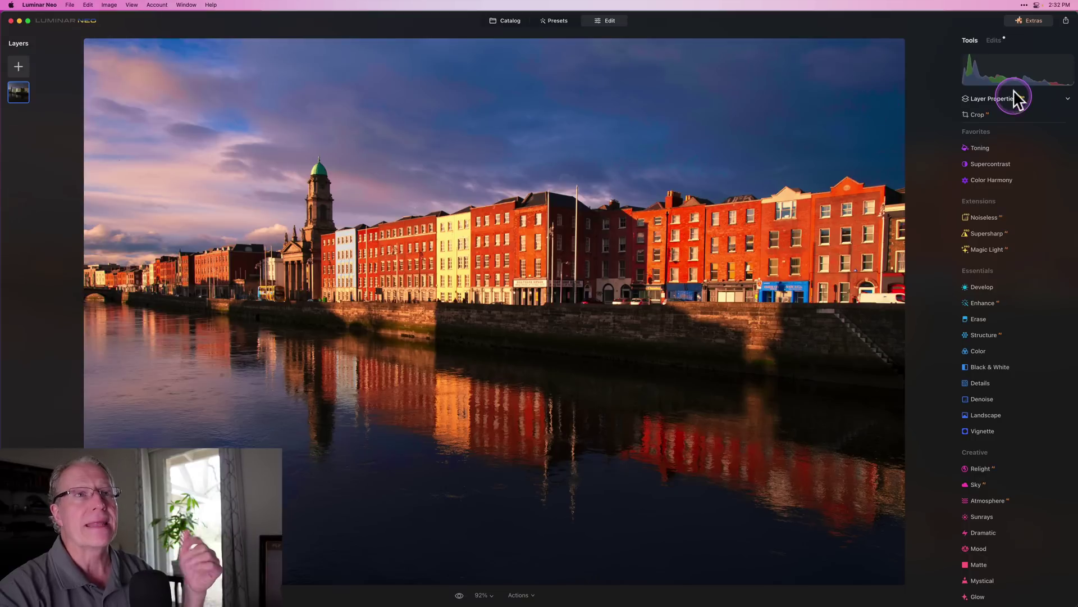
left_click(994, 41)
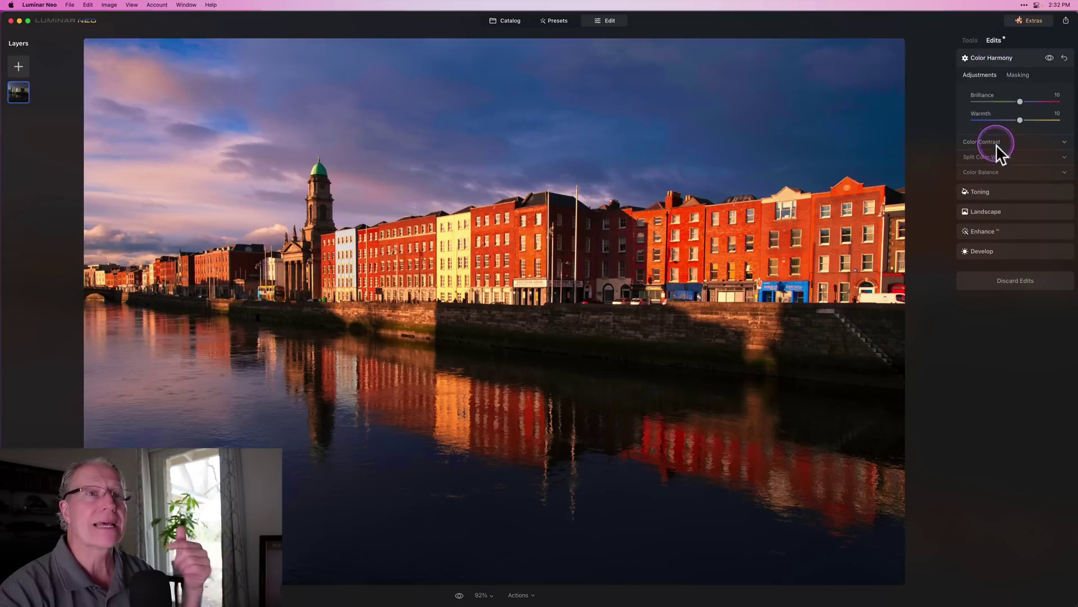
left_click(965, 38)
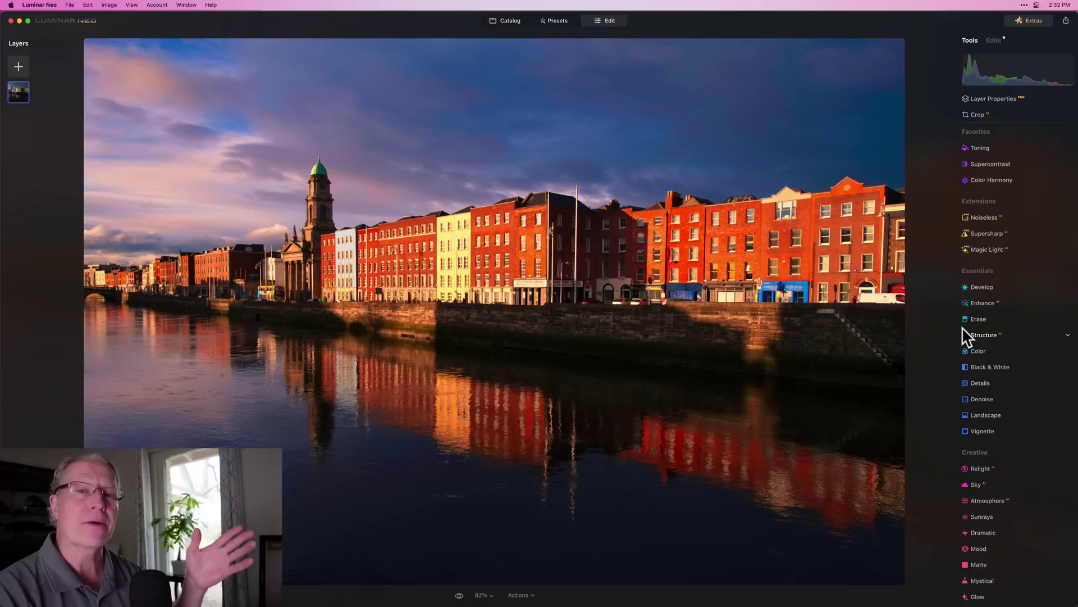
Switch back to Lightroom Classic and select brackets 371–373 together in the Library grid.
key("super+Tab")
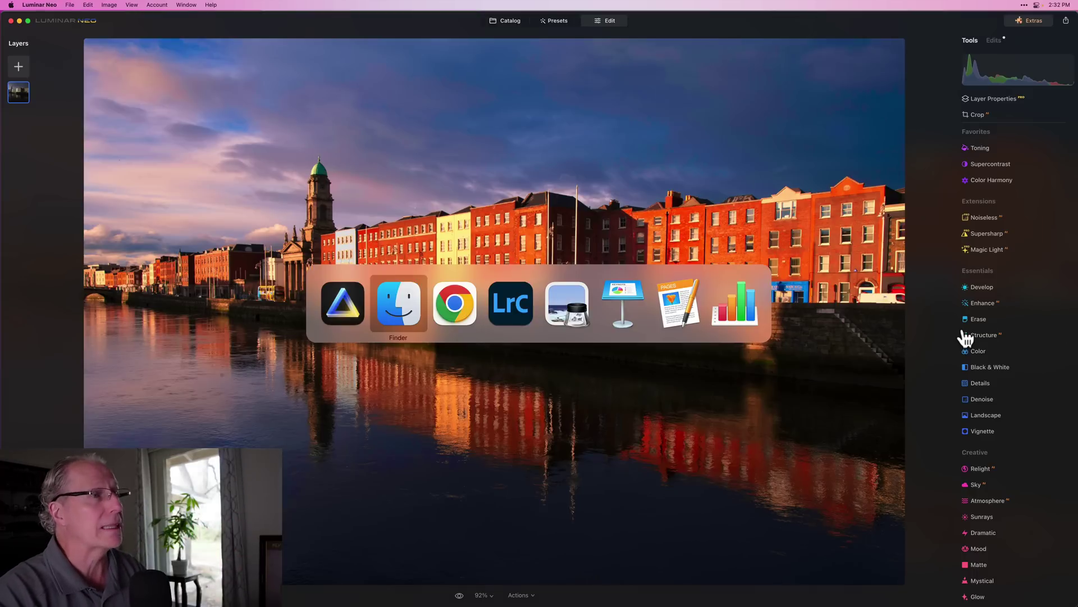
key("super+Tab")
key("super+Tab")
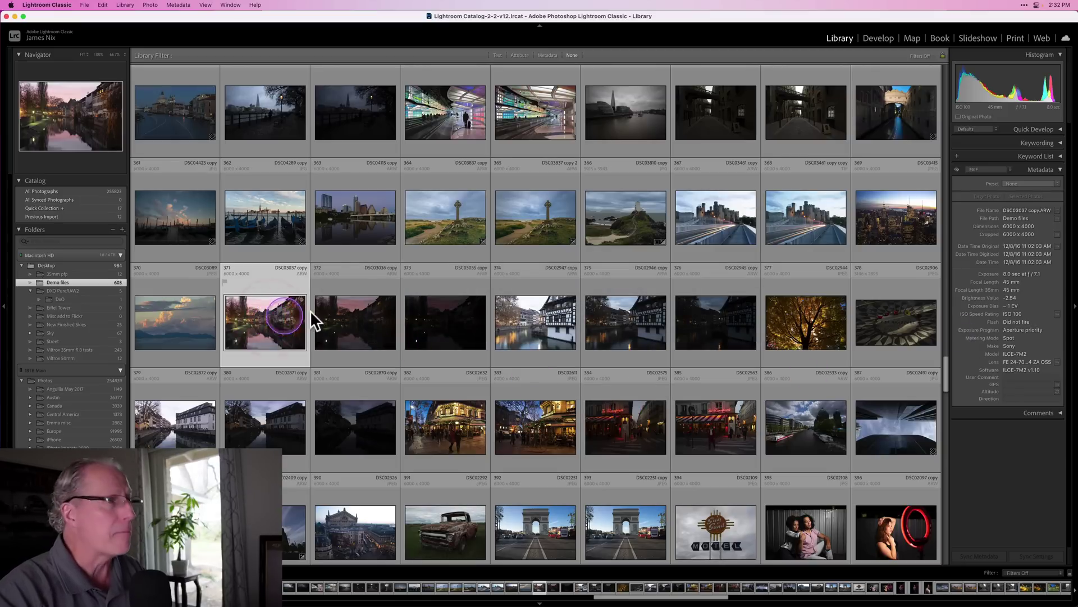
left_click(450, 324, "shift")
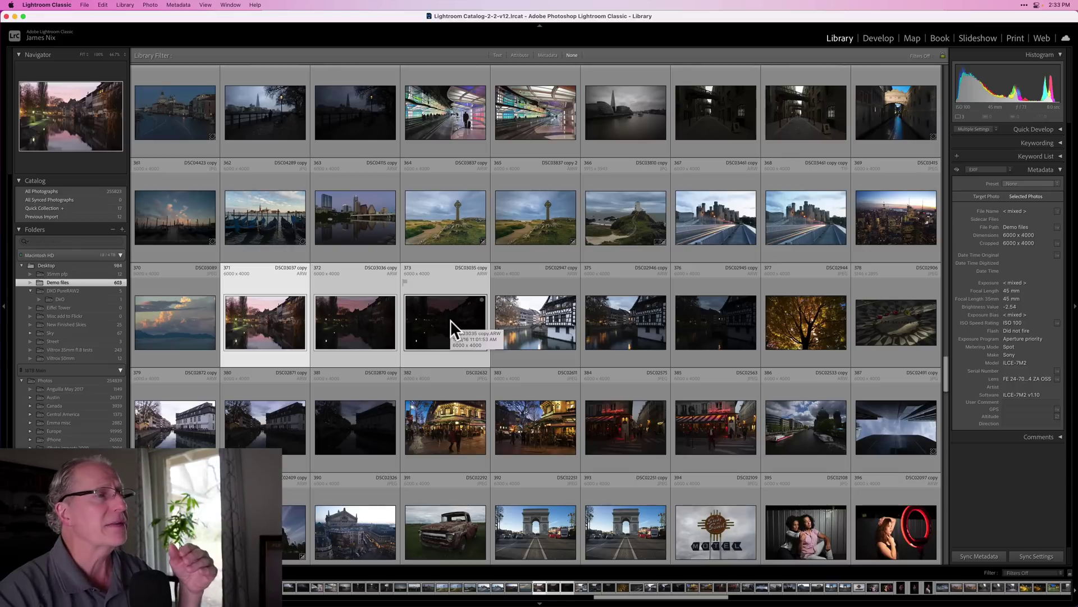
Check the right-click Edit In list of external editors, spotting Luminar Neo, then dismiss it.
right_click(451, 319)
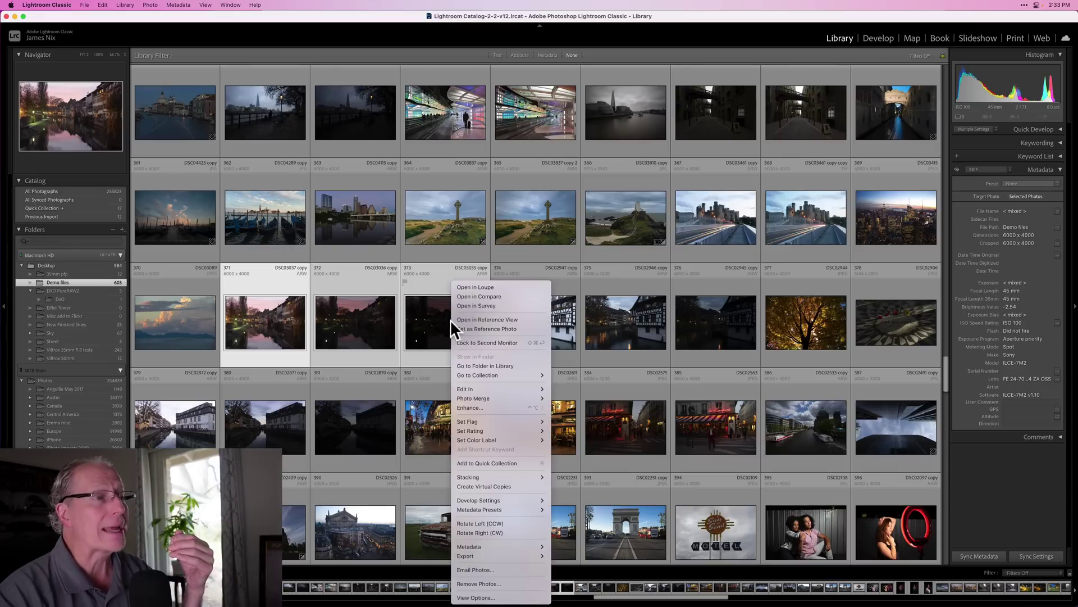
left_click(480, 387)
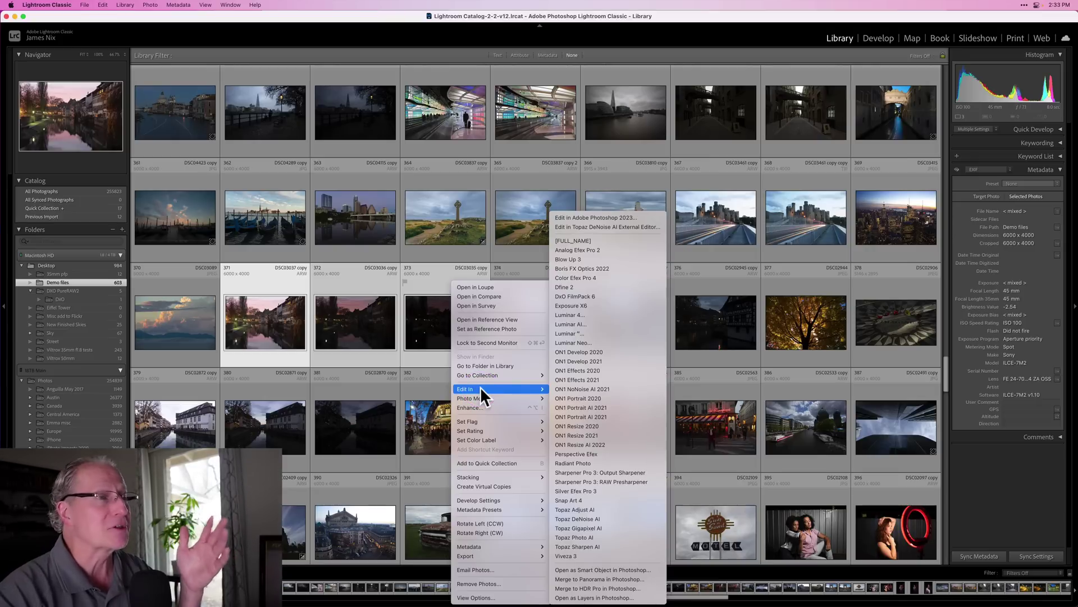
left_click(587, 342)
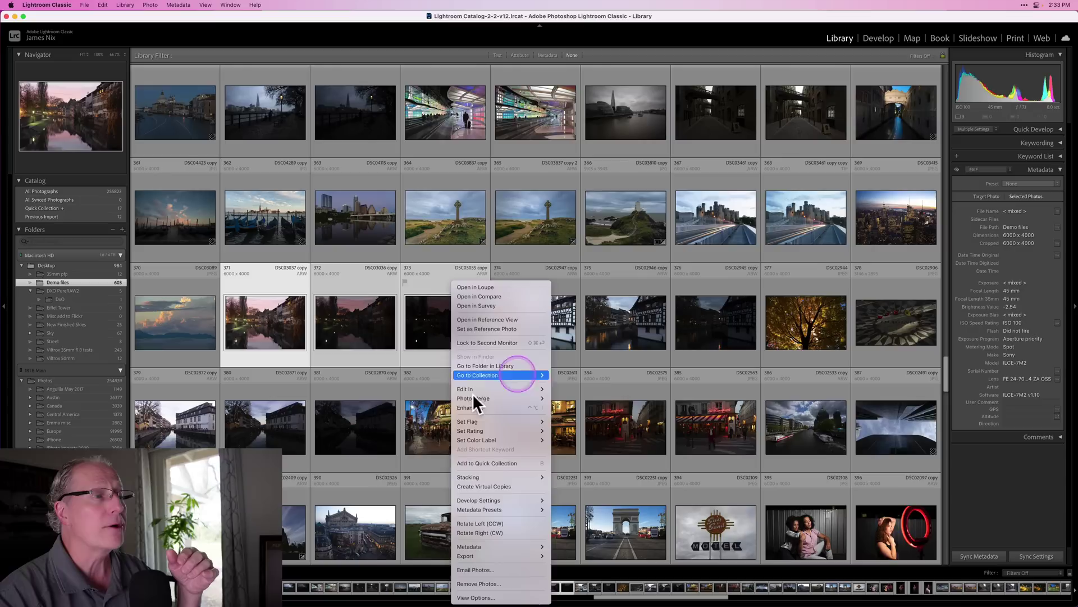
left_click(360, 329)
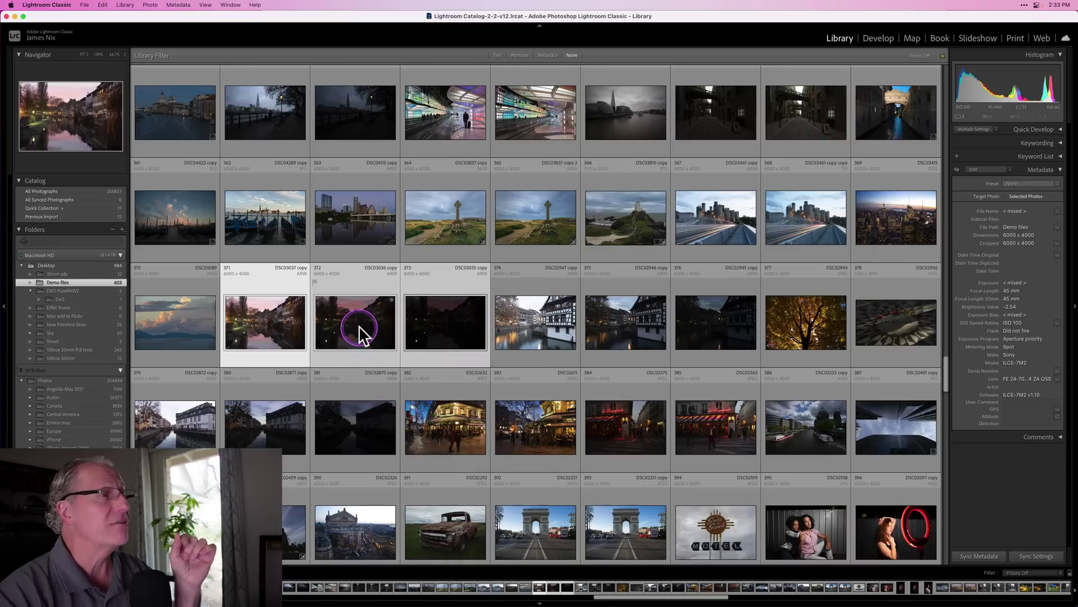
Look through the Photo menu's Edit In submenu, then move to the File menu.
left_click(150, 5)
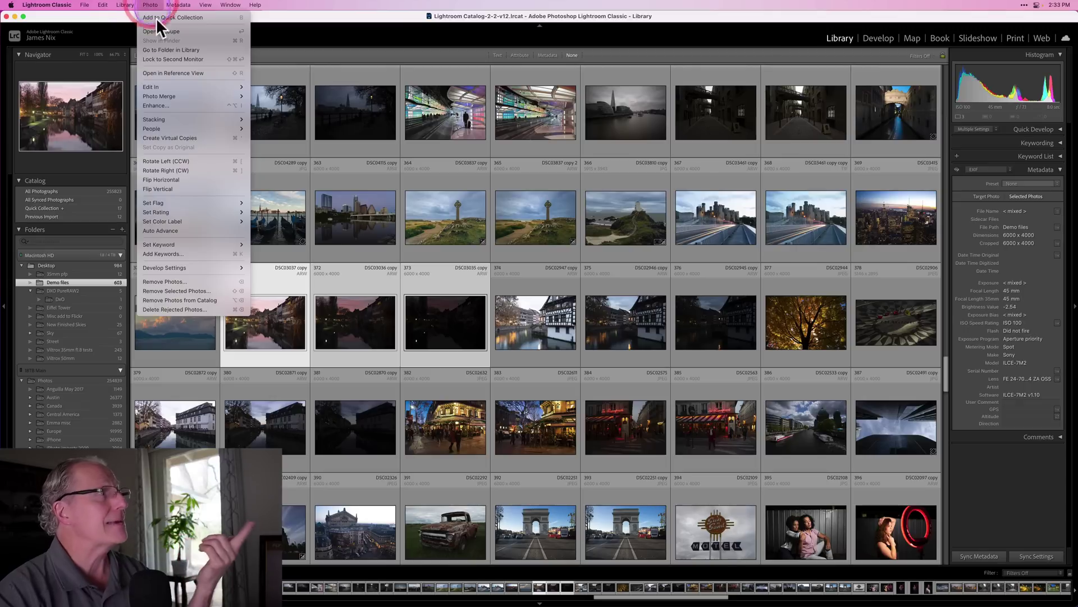
mouse_move(166, 87)
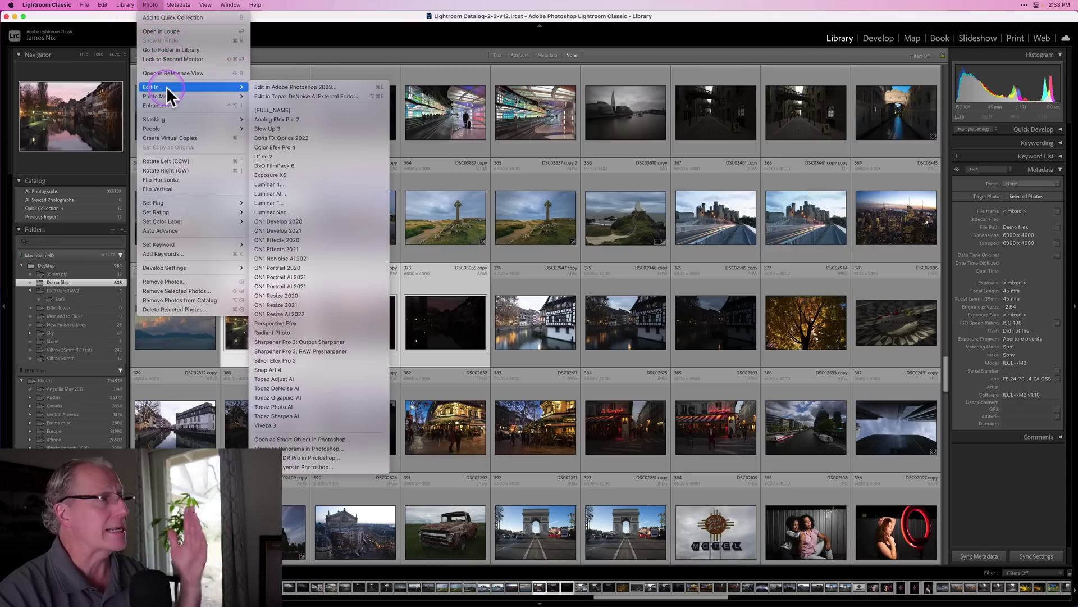
mouse_move(83, 5)
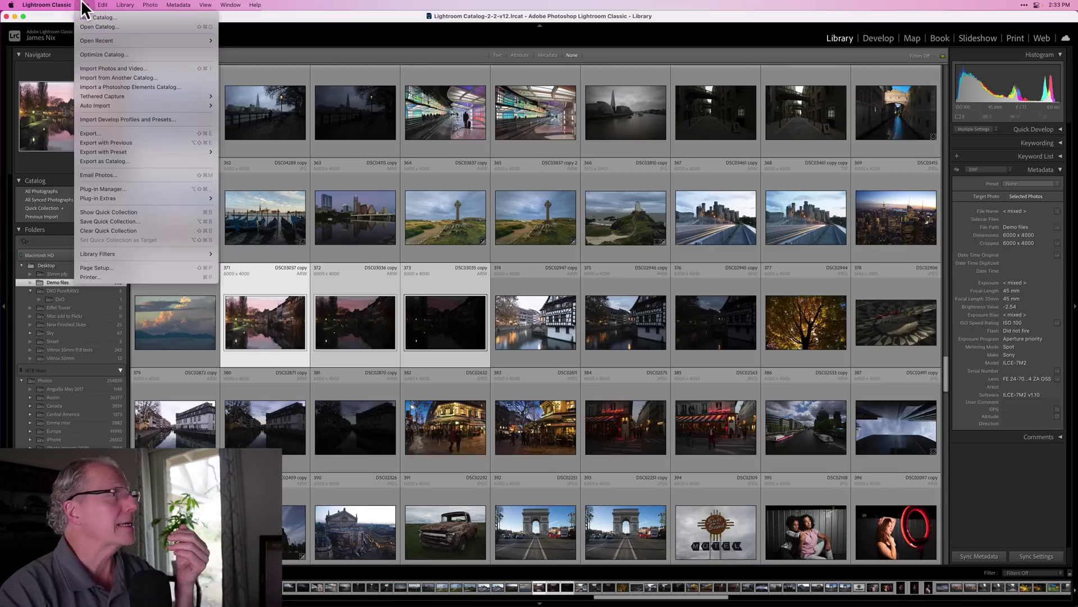
Send the three brackets via File > Export with Preset > HDR Merge in Luminar Neo.
mouse_move(154, 199)
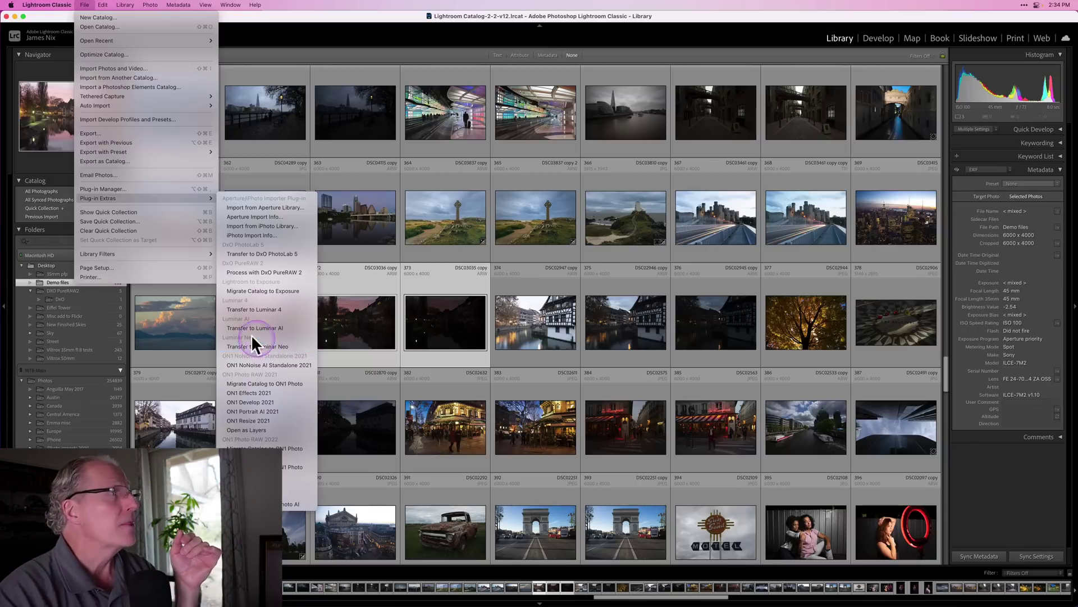
mouse_move(133, 152)
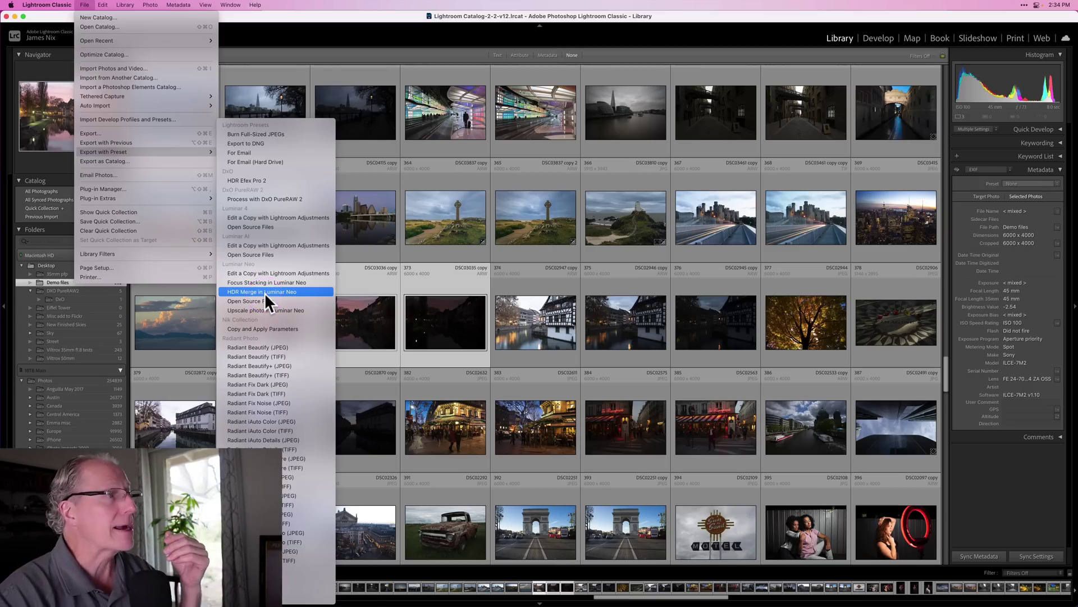
left_click(265, 292)
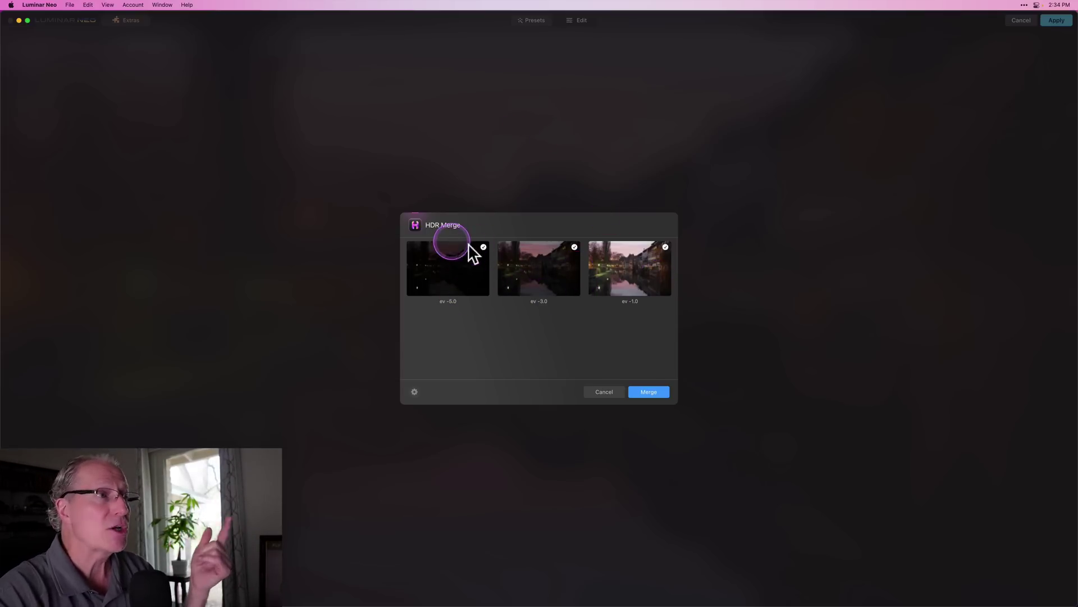
Enable Chromatic Aberration Reduction and Ghost Reduction in the HDR Merge settings, then merge the brackets.
left_click(573, 247)
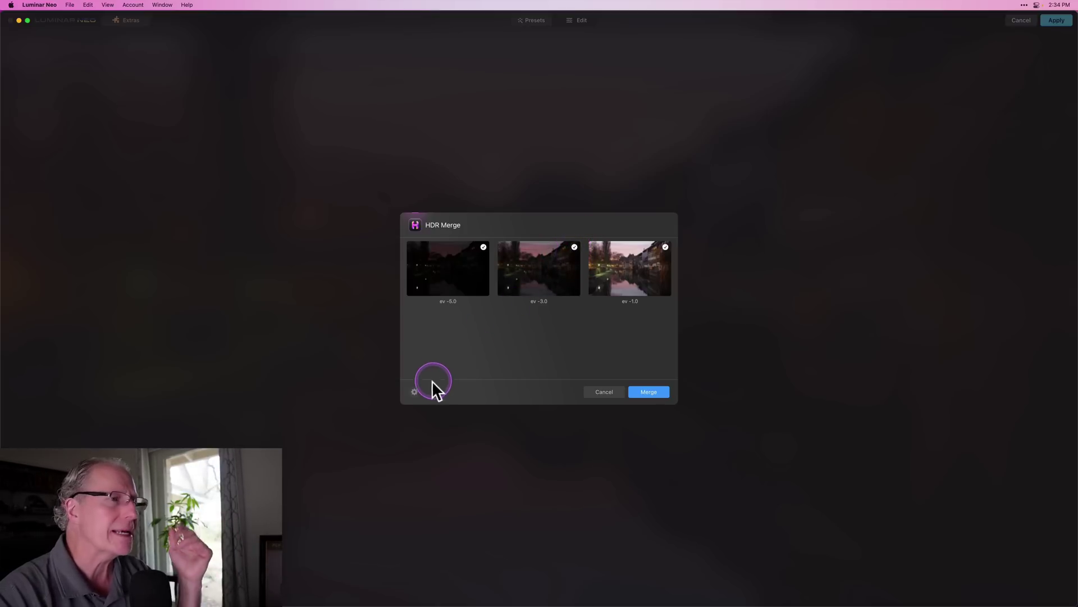
left_click(414, 392)
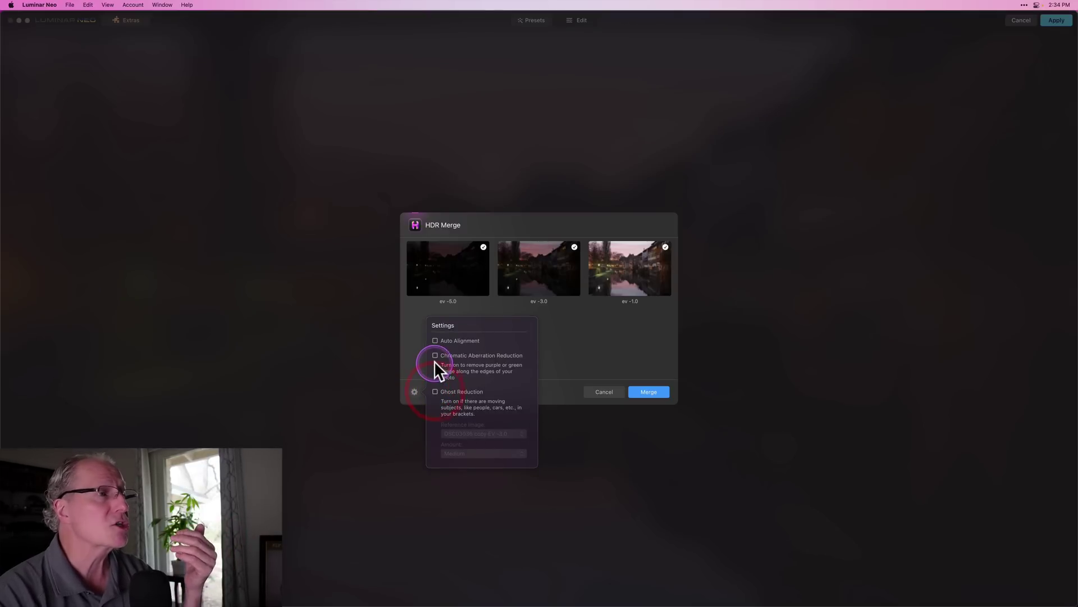
left_click(434, 356)
left_click(435, 391)
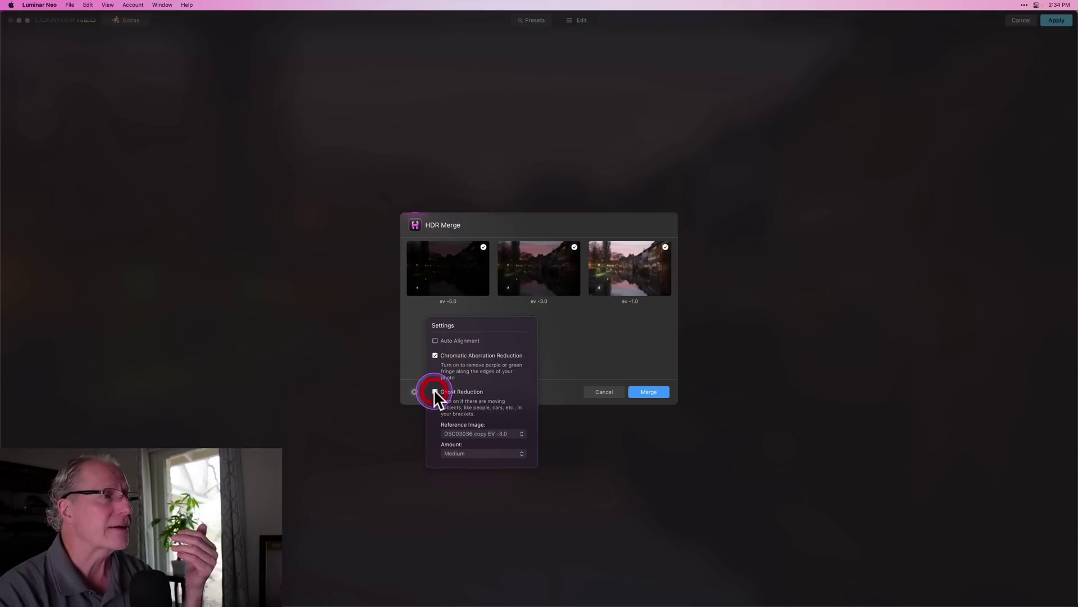
left_click(435, 341)
left_click(547, 335)
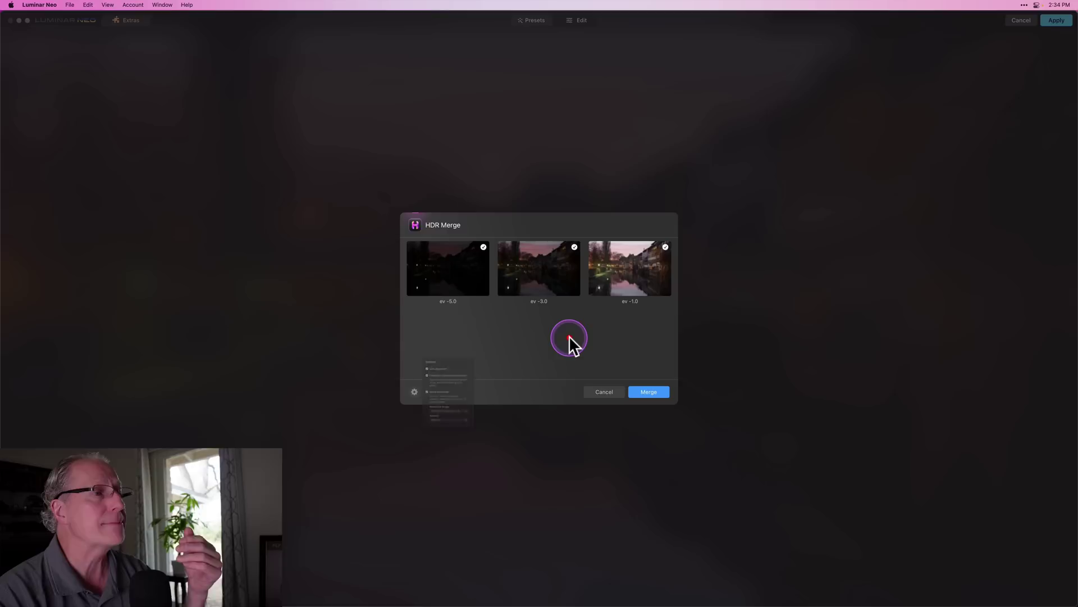
left_click(645, 389)
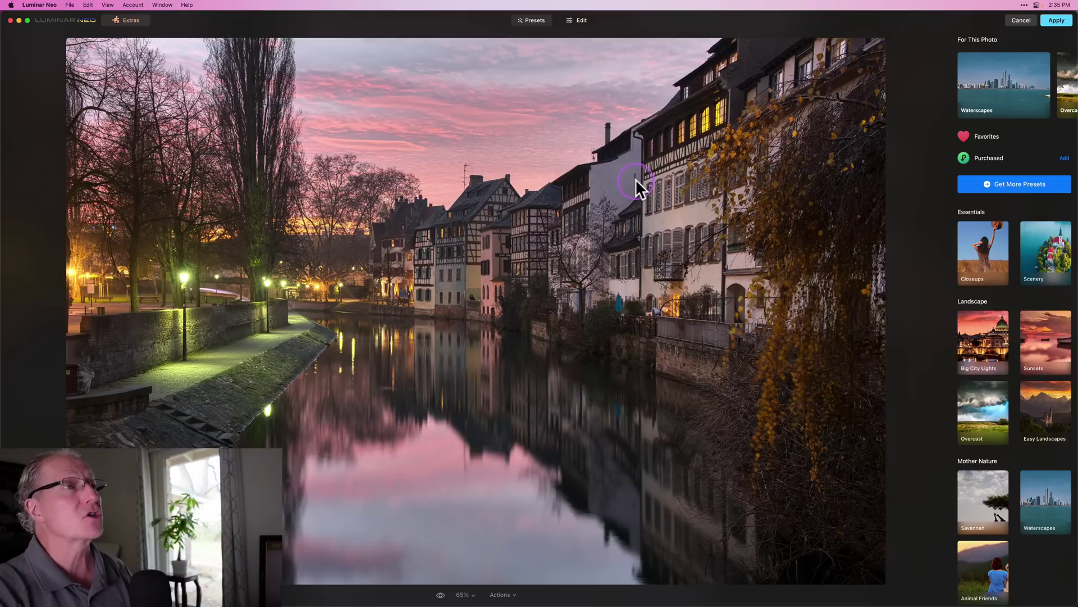
Open Purchased > Luminar Neo Preset MegaPack in the Presets panel.
mouse_move(641, 132)
left_mouse_down()
mouse_move(841, 173)
mouse_move(668, 119)
left_mouse_up()
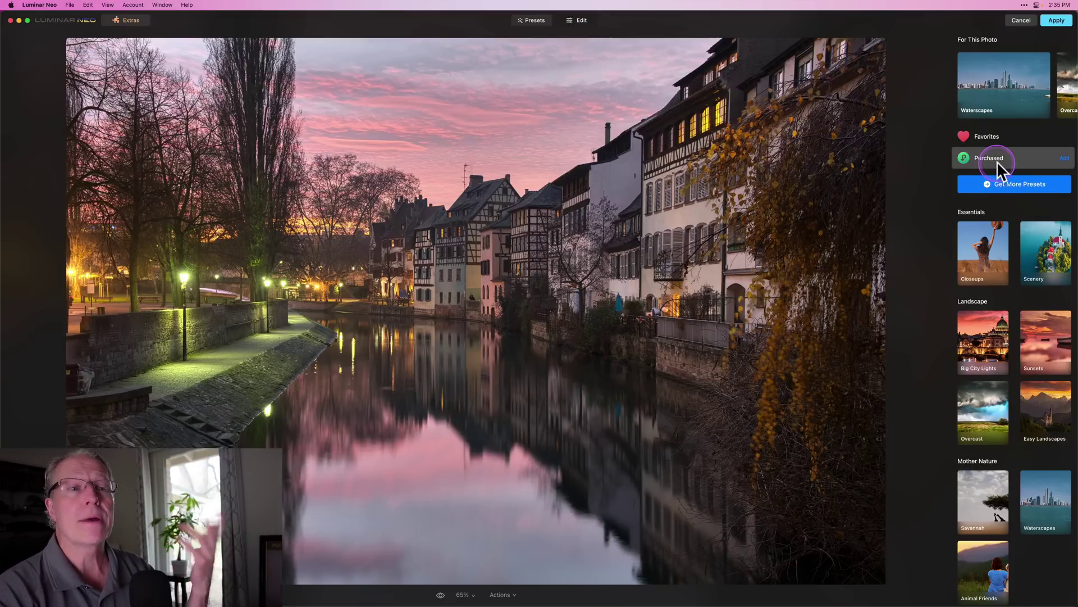
scroll(996, 337, "down", 5)
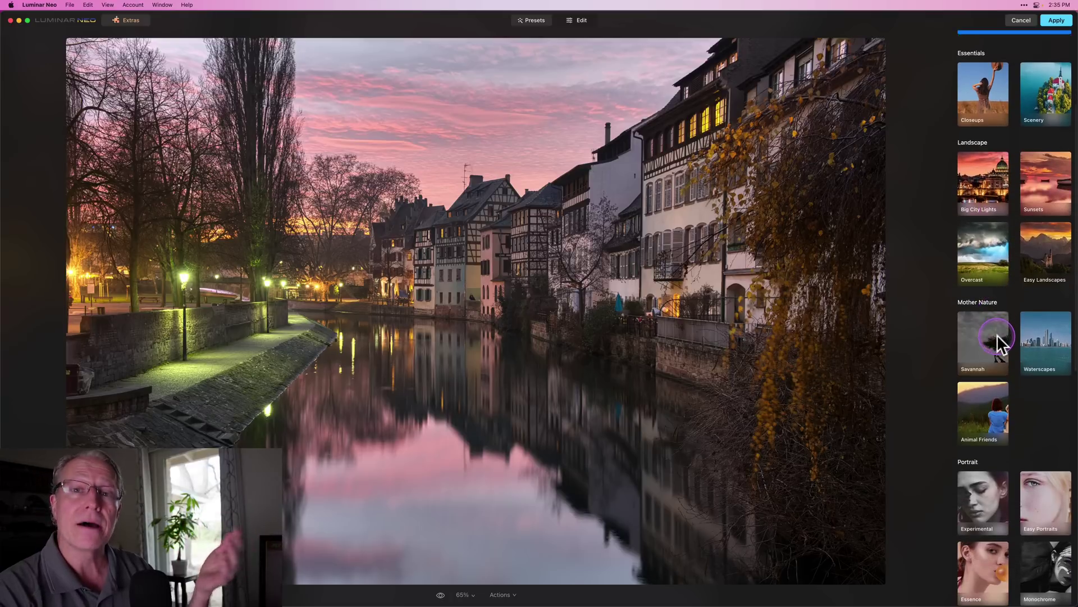
scroll(996, 337, "down", 3)
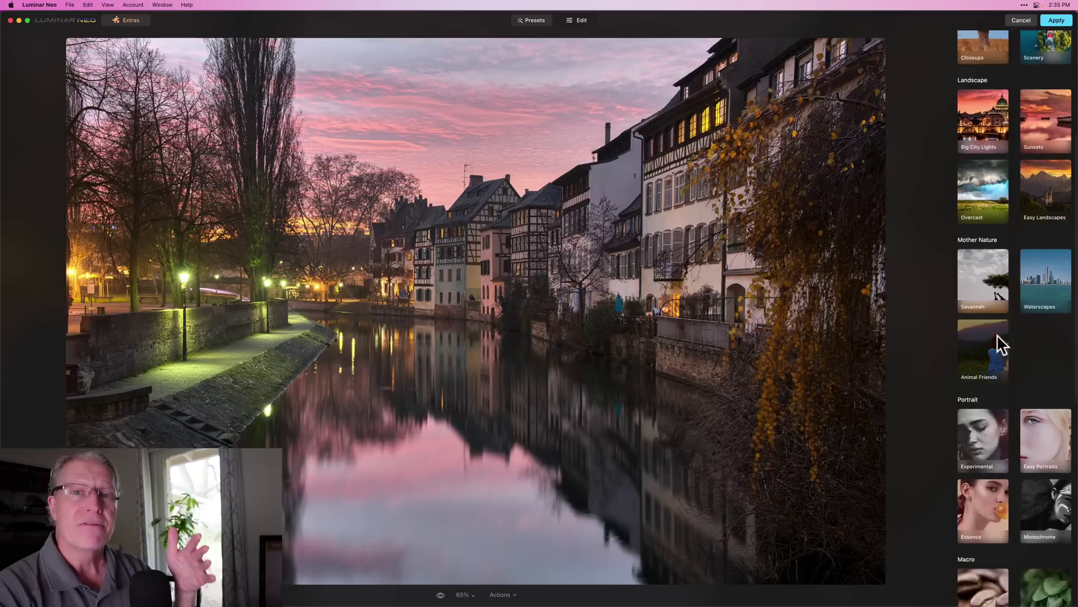
scroll(996, 335, "up", 4)
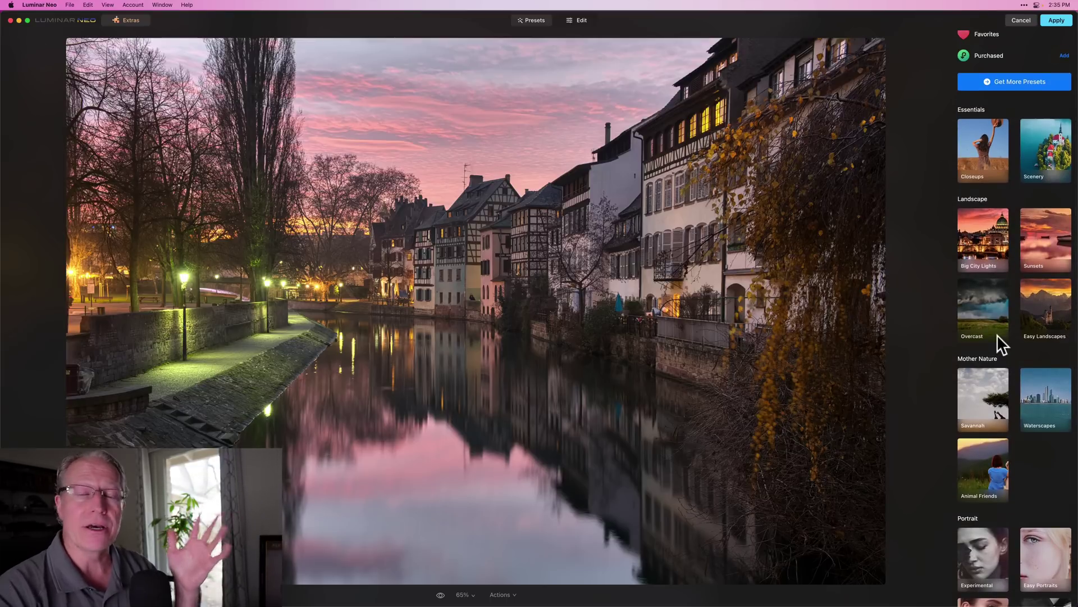
scroll(996, 334, "up", 3)
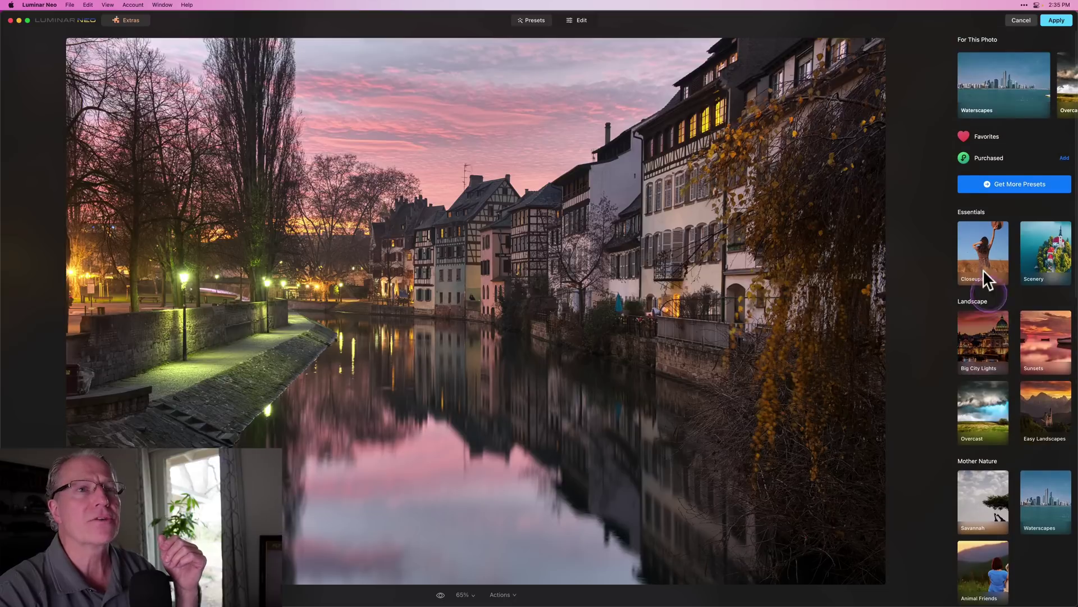
left_click(1003, 160)
left_click(1052, 252)
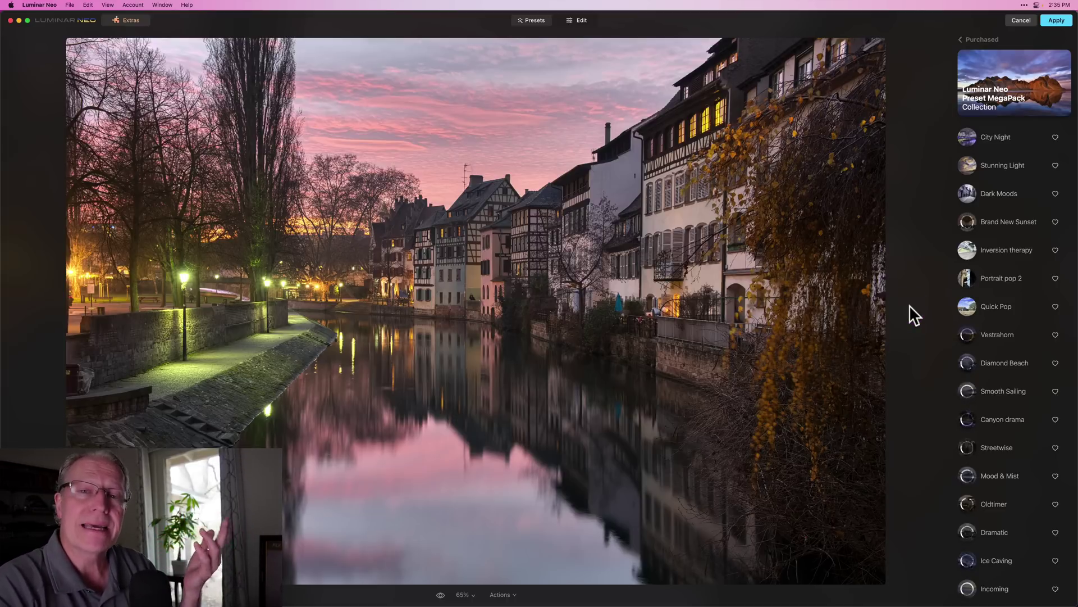
Preview Vestrahorn, Brand New Sunset, Stunning Light, Smooth Sailing and other MegaPack presets on the merged photo.
left_click(987, 321)
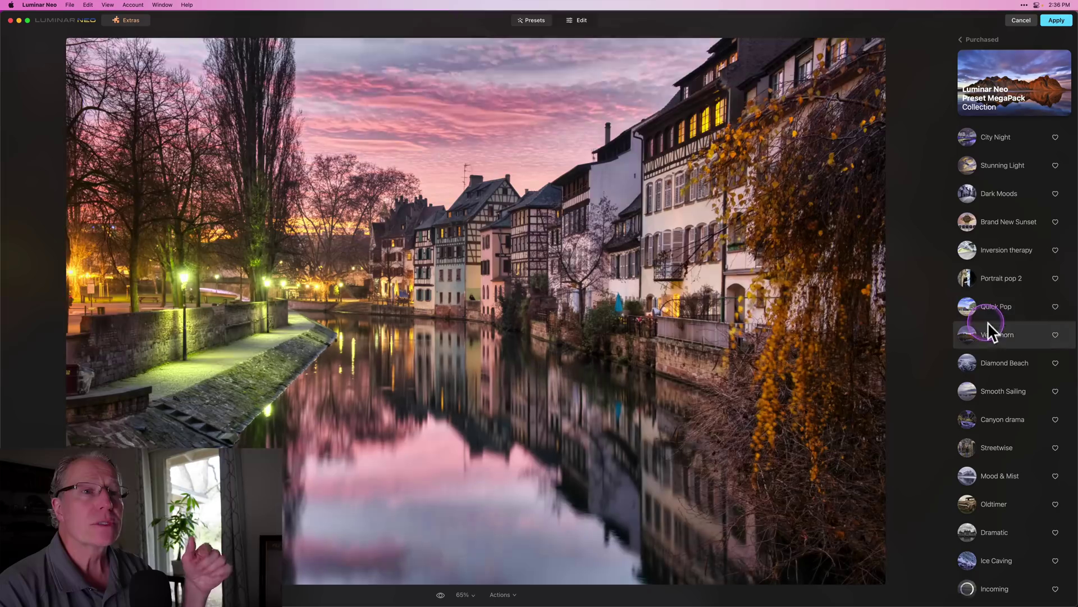
left_click(996, 352)
left_click(981, 277)
left_click(992, 253)
left_click(999, 209)
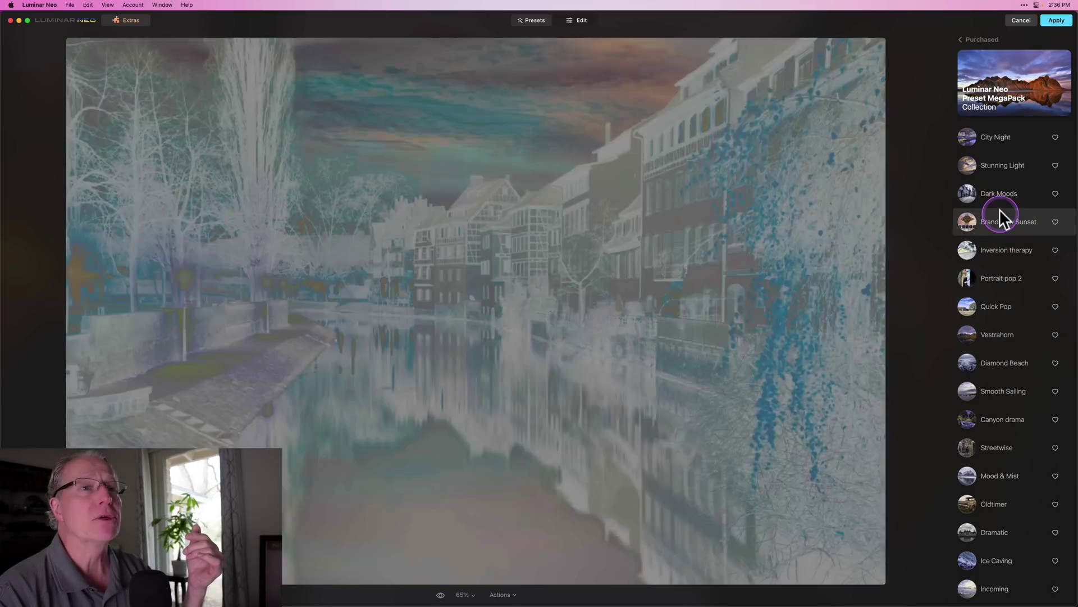
left_click(994, 165)
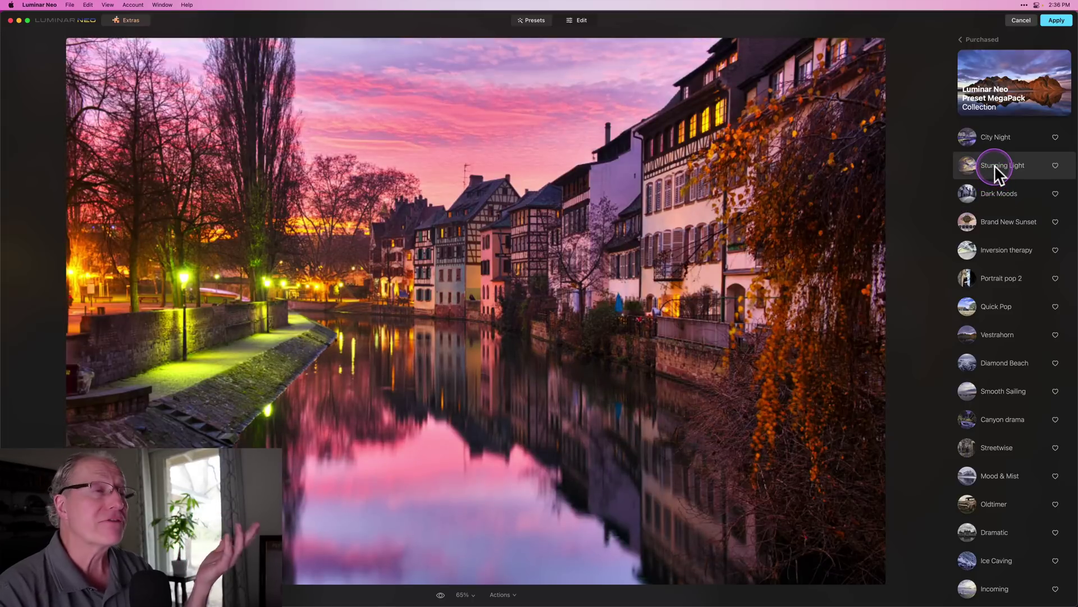
left_click(967, 194)
left_click(968, 304)
left_click(982, 334)
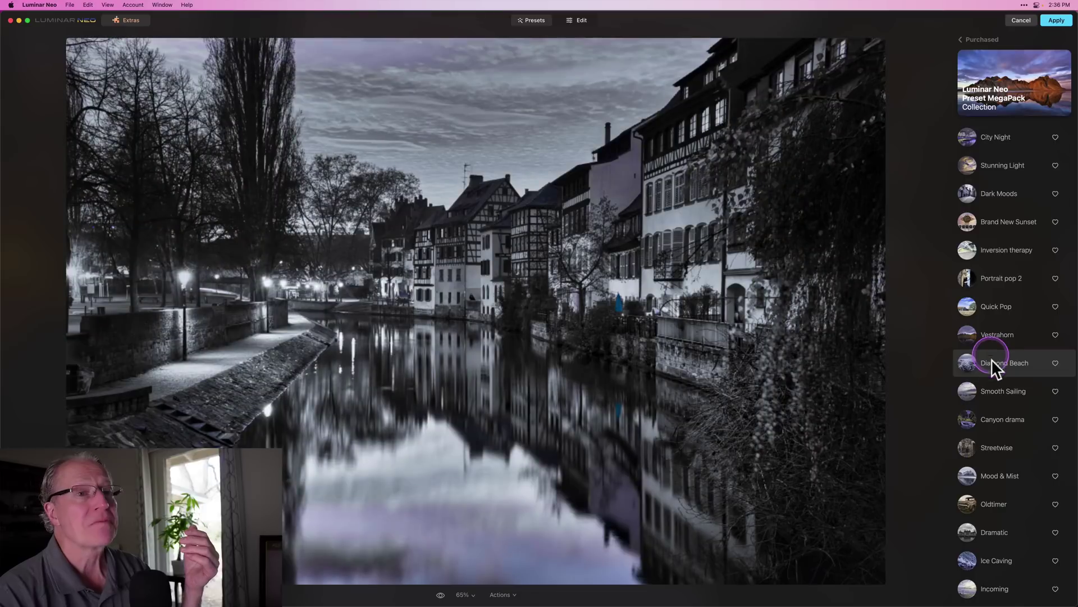
left_click(992, 364)
left_click(992, 393)
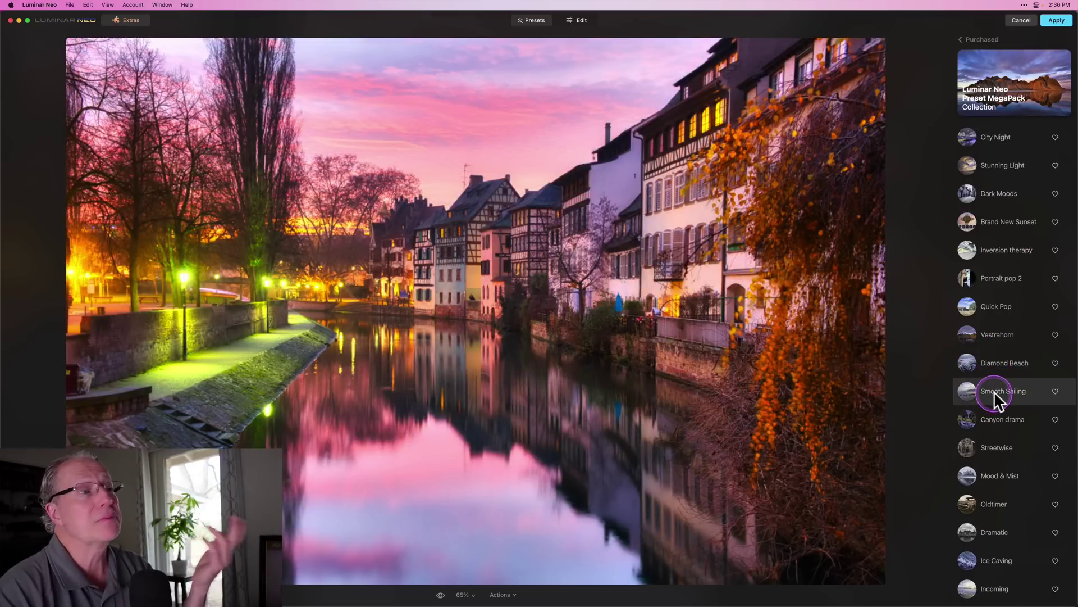
Try Ice Caving, Day's End, Influenced, Sunsetting softly, Golden Hour Goodness, Warm It Up! and City Morn.
scroll(994, 391, "down", 5)
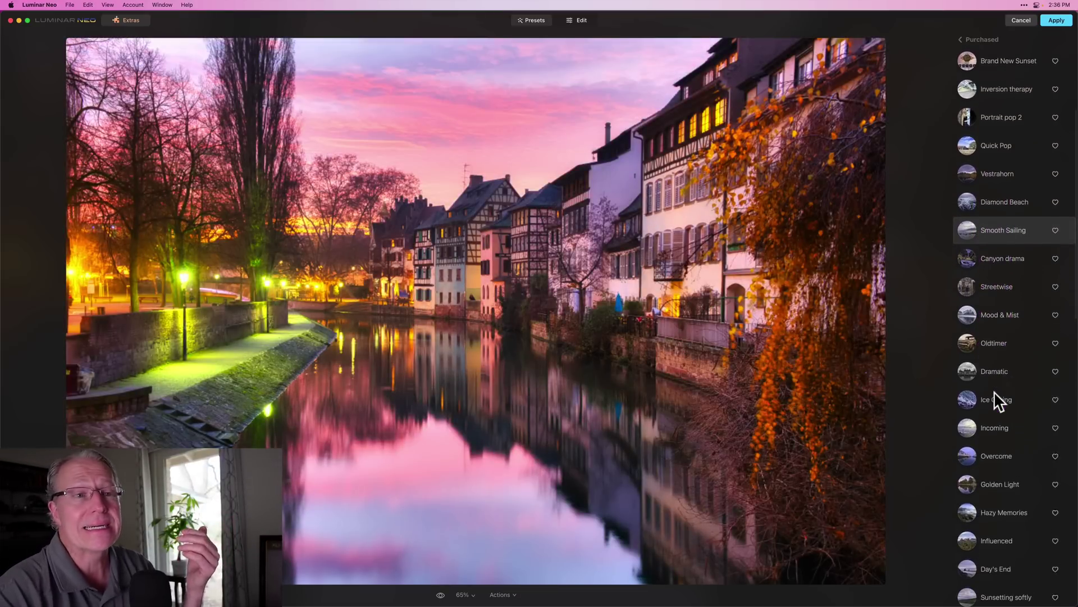
left_click(992, 331)
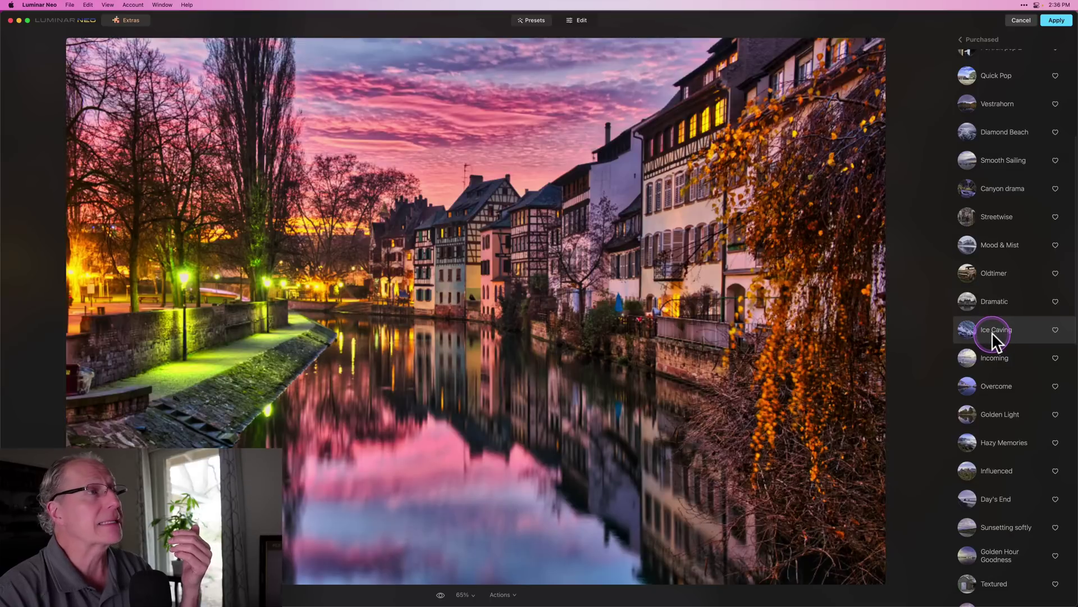
scroll(992, 332, "down", 4)
scroll(992, 332, "down", 3)
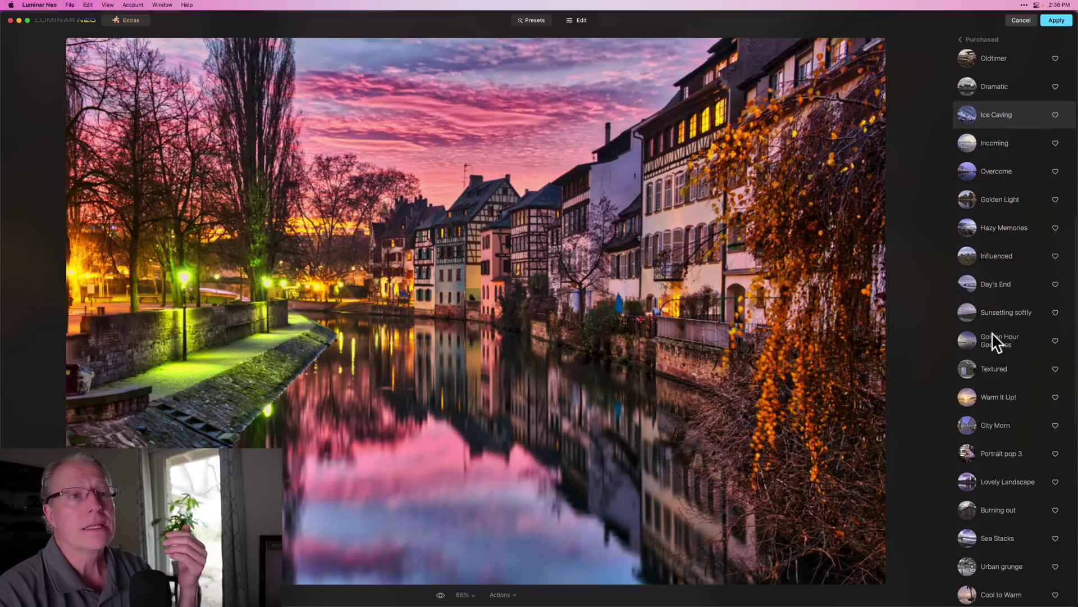
left_click(968, 246)
left_click(968, 223)
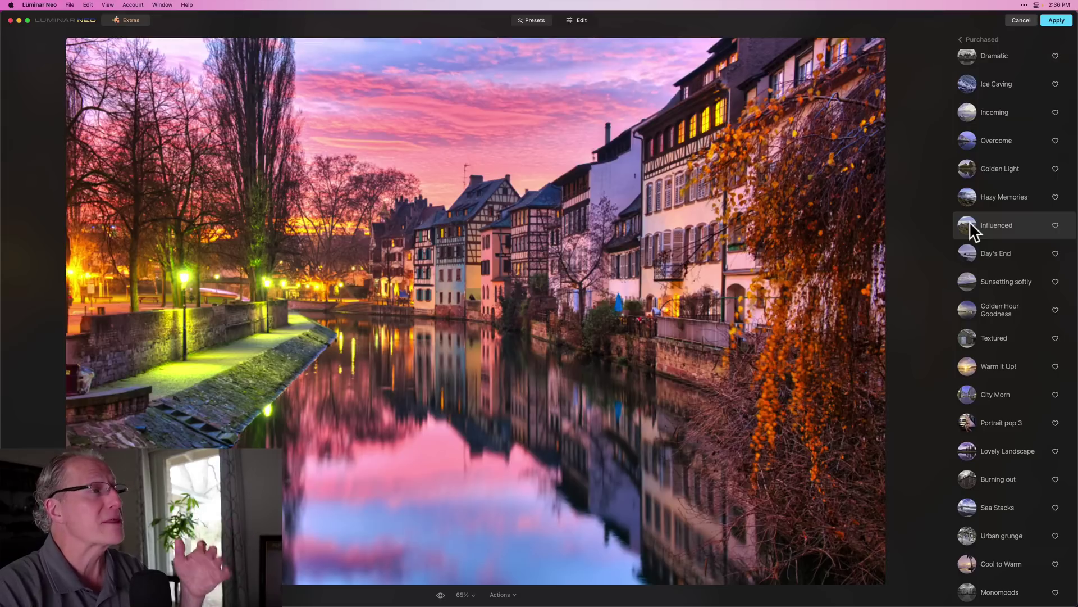
left_click(969, 275)
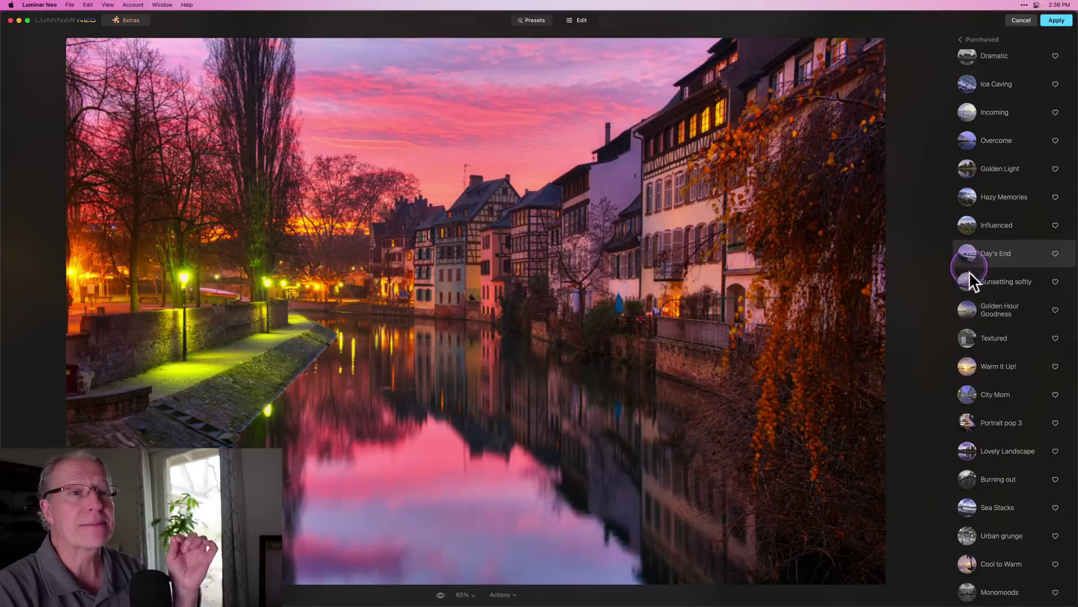
left_click(968, 308)
left_click(966, 368)
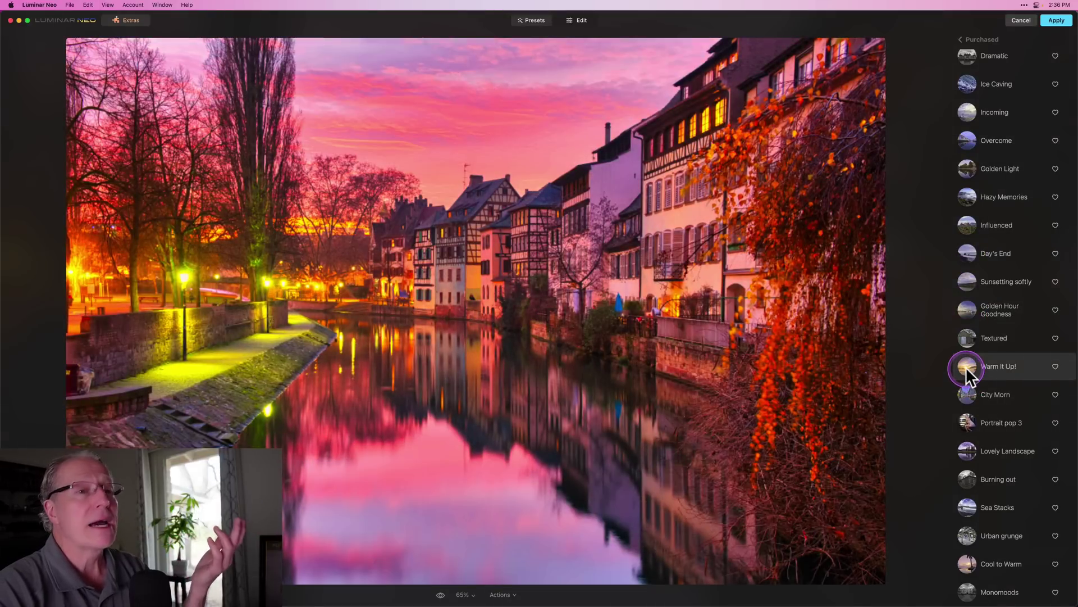
left_click(966, 401)
Preview Lovely Landscape and Urban grunge, then apply Glorious Light and switch to Edit.
scroll(966, 403, "down", 3)
scroll(966, 404, "down", 2)
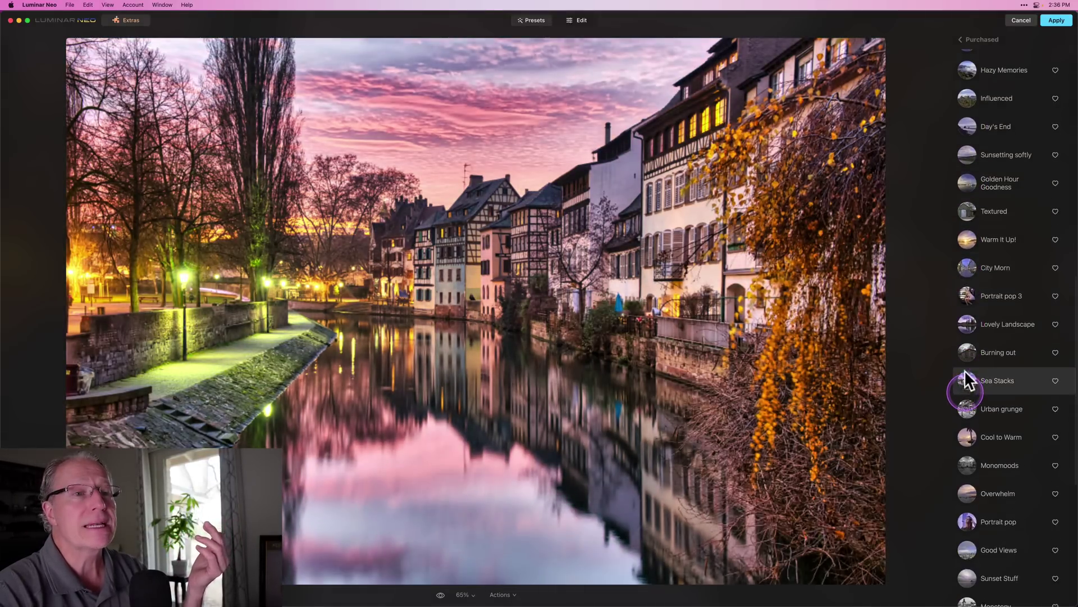
left_click(967, 302)
left_click(974, 373)
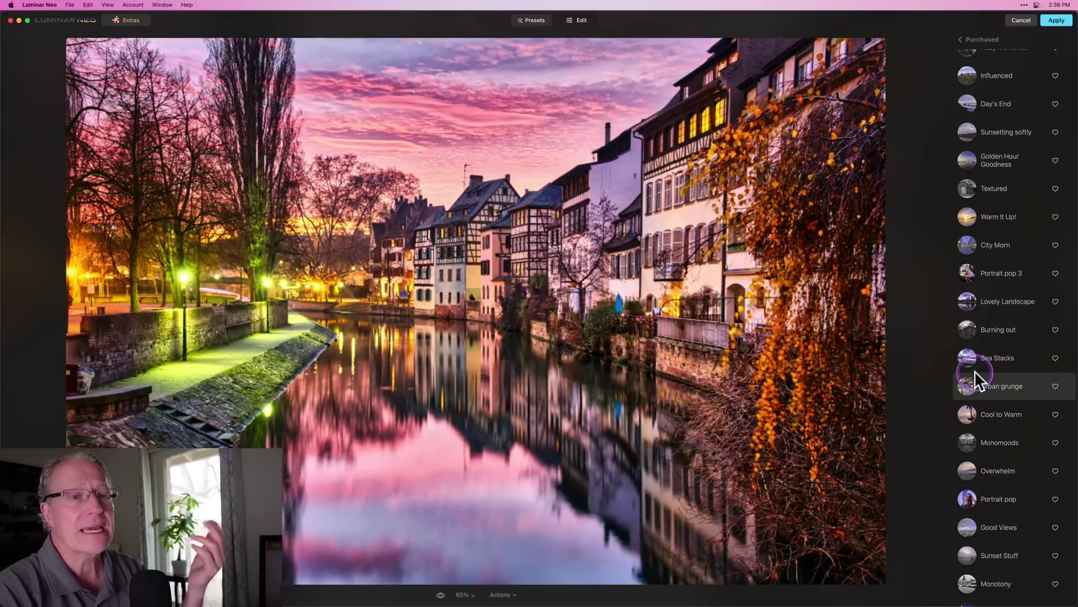
scroll(975, 369, "down", 8)
scroll(975, 369, "down", 3)
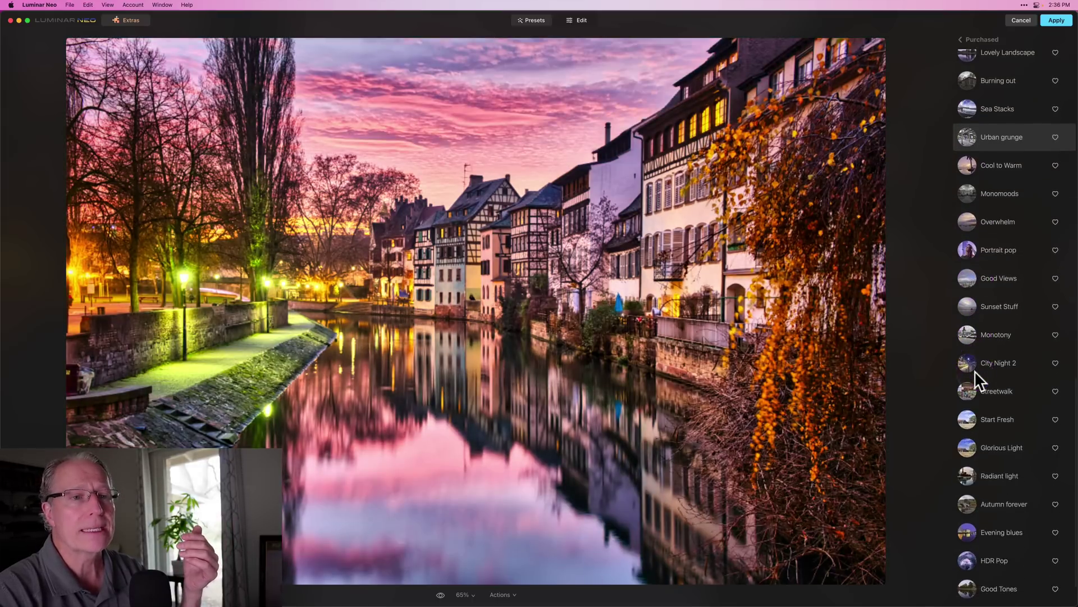
left_click(963, 391)
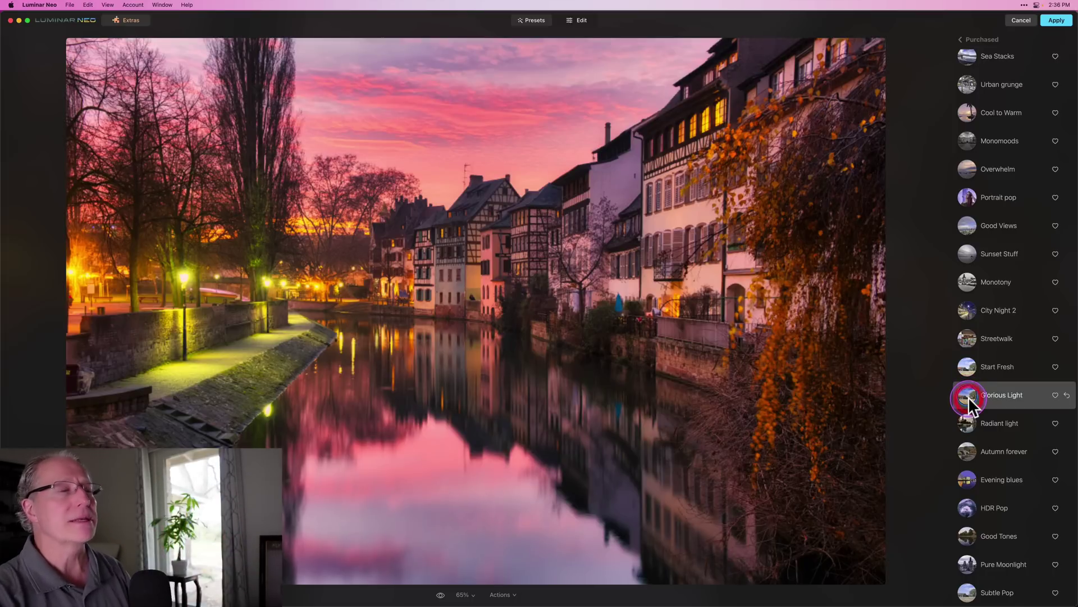
left_click(575, 23)
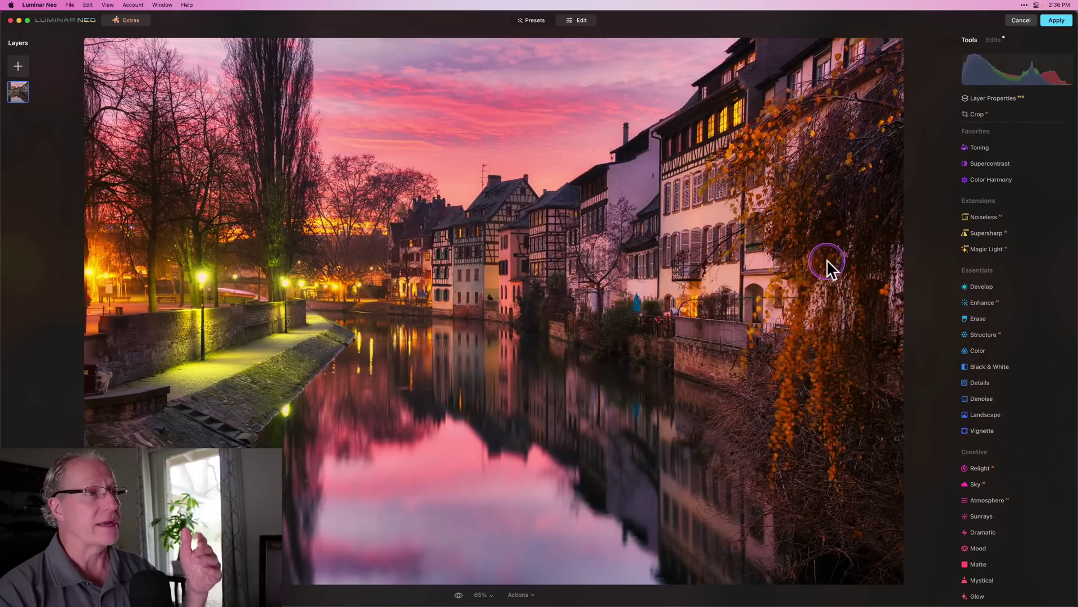
In Develop, lower Highlights, set Shadows 44 and Smart Contrast 5, then Apply back to Lightroom.
left_click(981, 289)
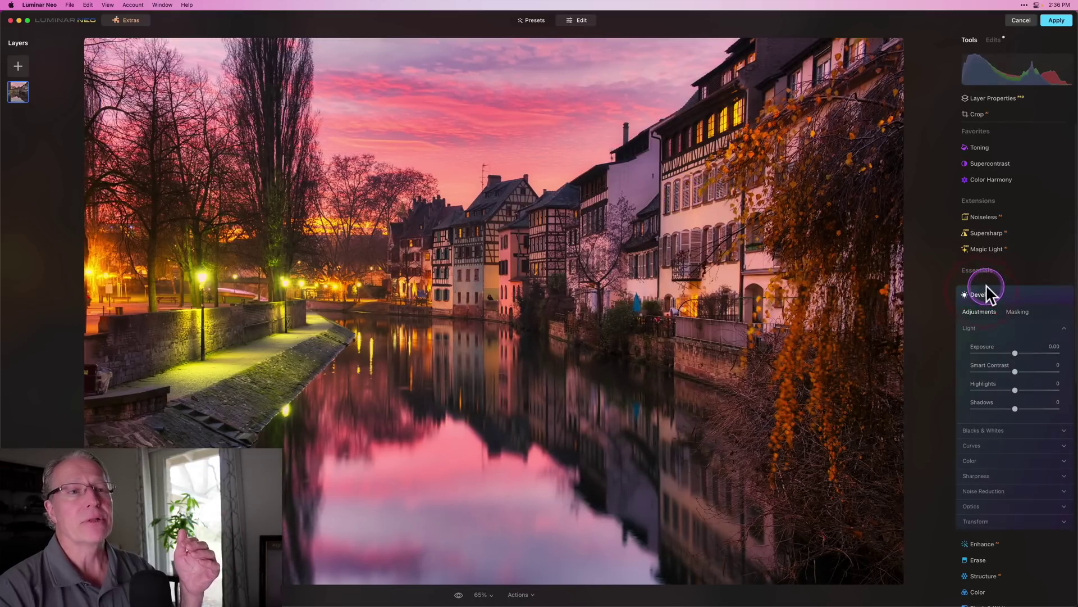
left_click_drag(1015, 392, 1034, 408)
left_click(1015, 371)
left_click_drag(1016, 370, 1019, 371)
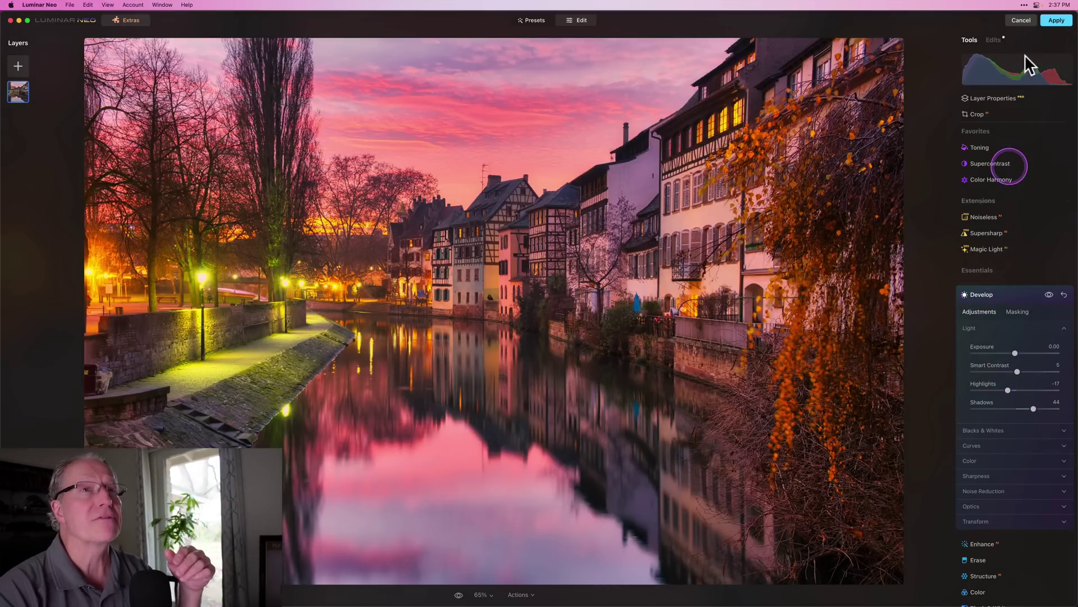
left_click(1055, 25)
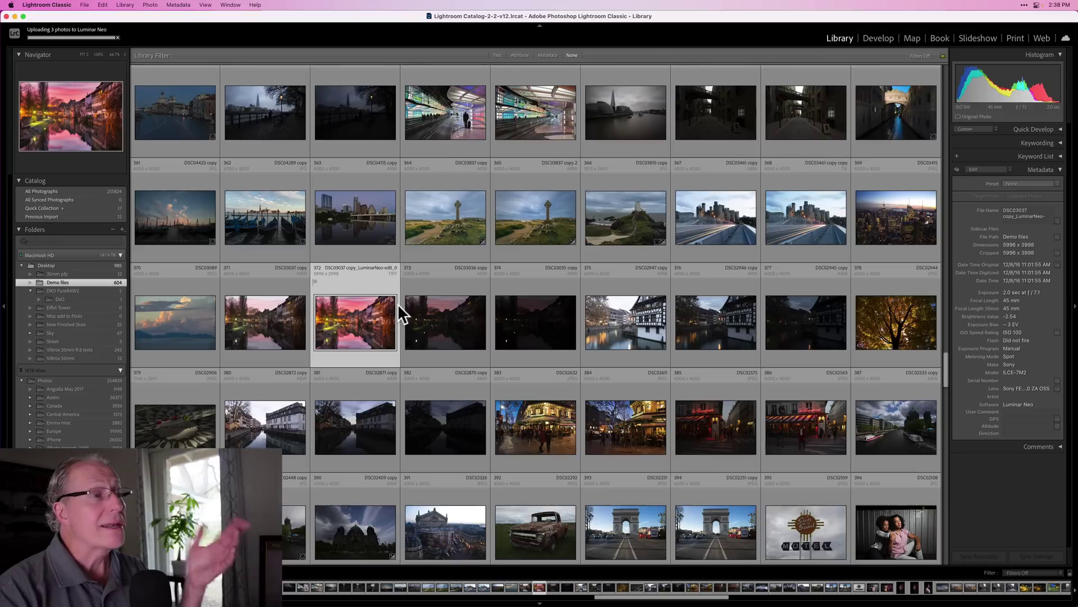
Open returned photo 372 in Develop and drag Basic Saturation down to about -15.
left_click(493, 320)
left_click(342, 309)
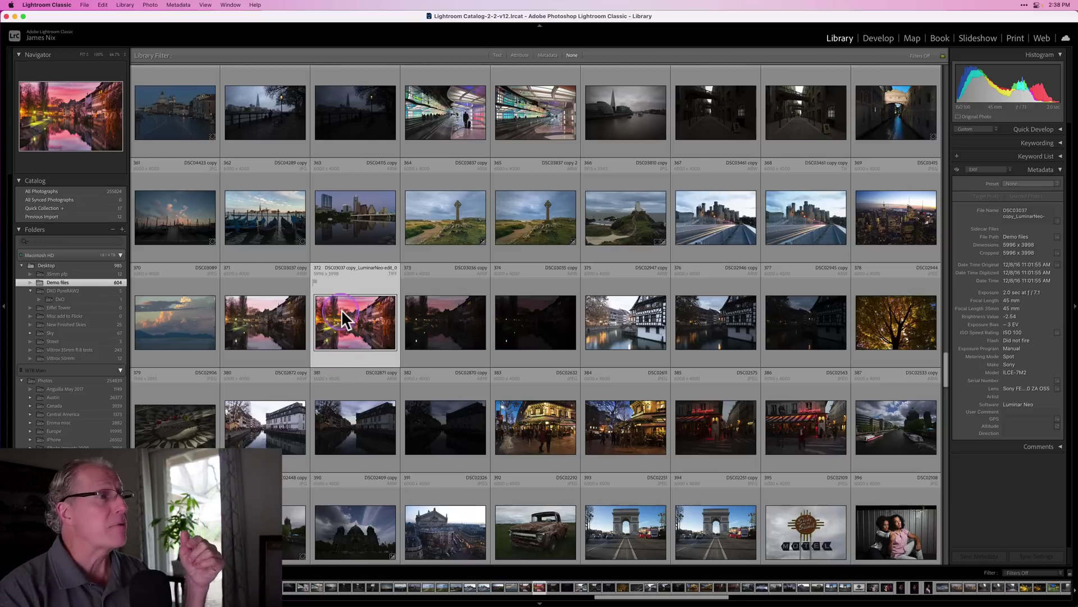
double_click(350, 315)
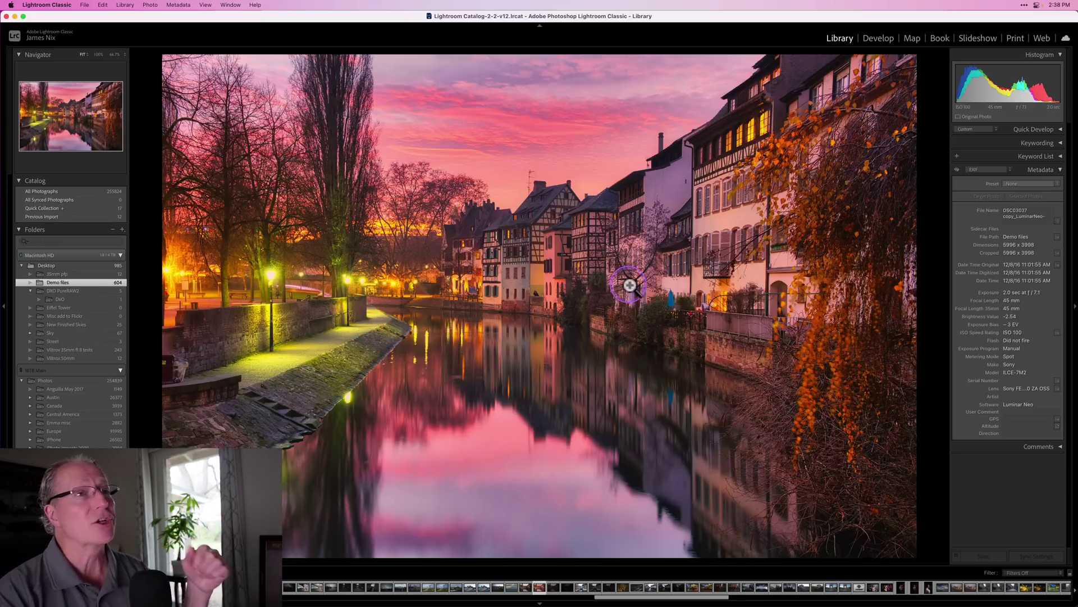
left_click(878, 38)
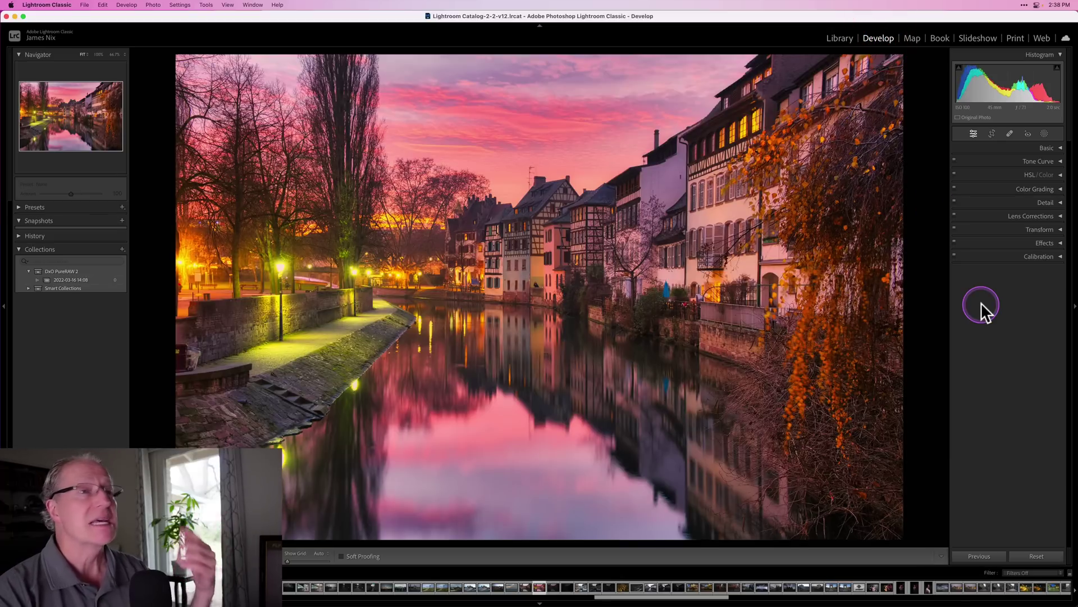
left_click(1045, 148)
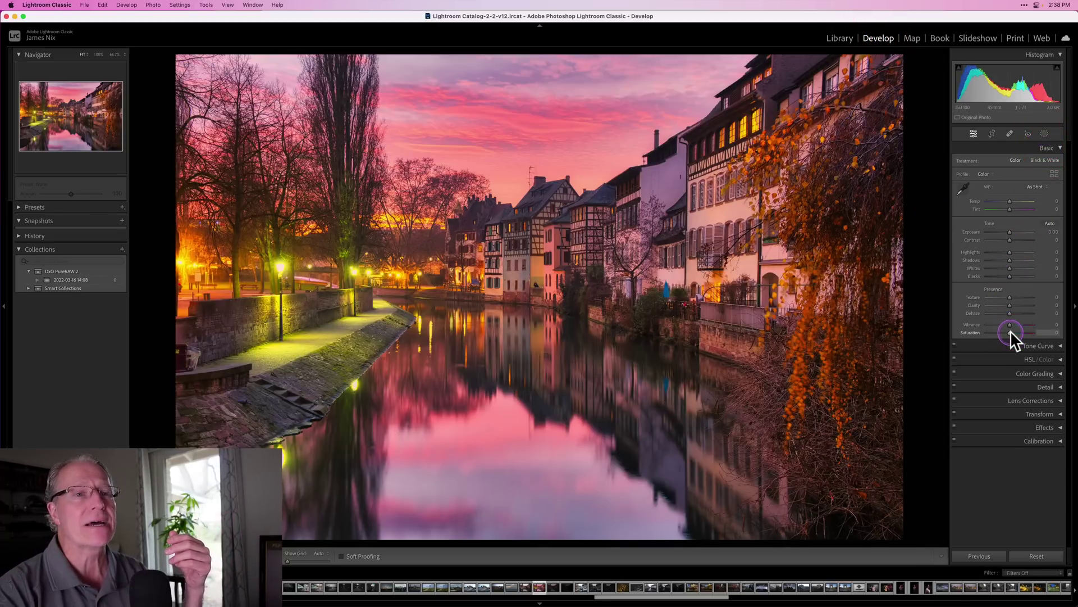
left_click_drag(1010, 331, 1007, 332)
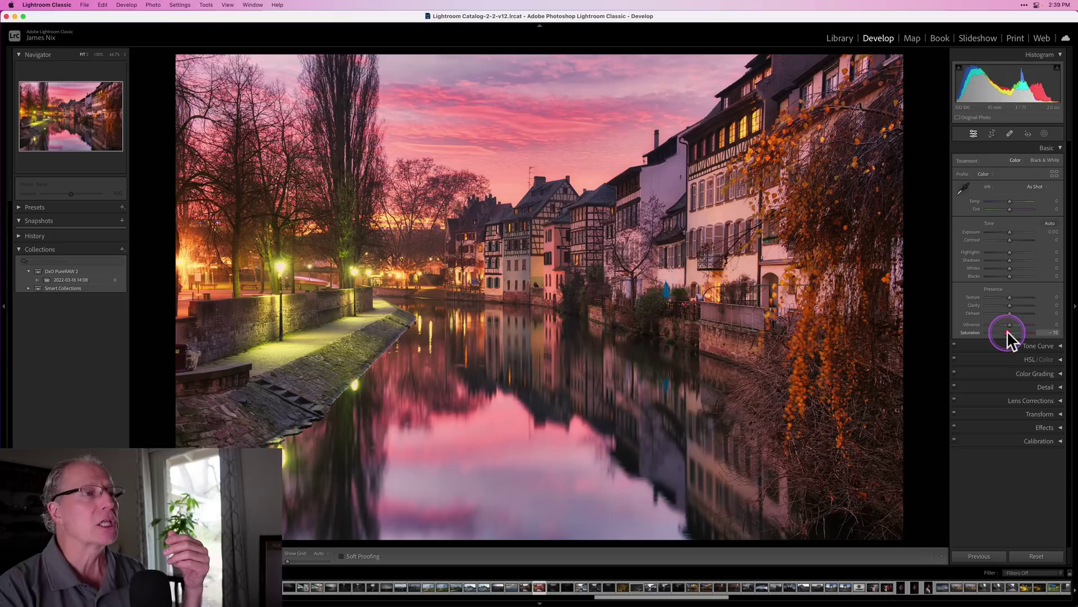